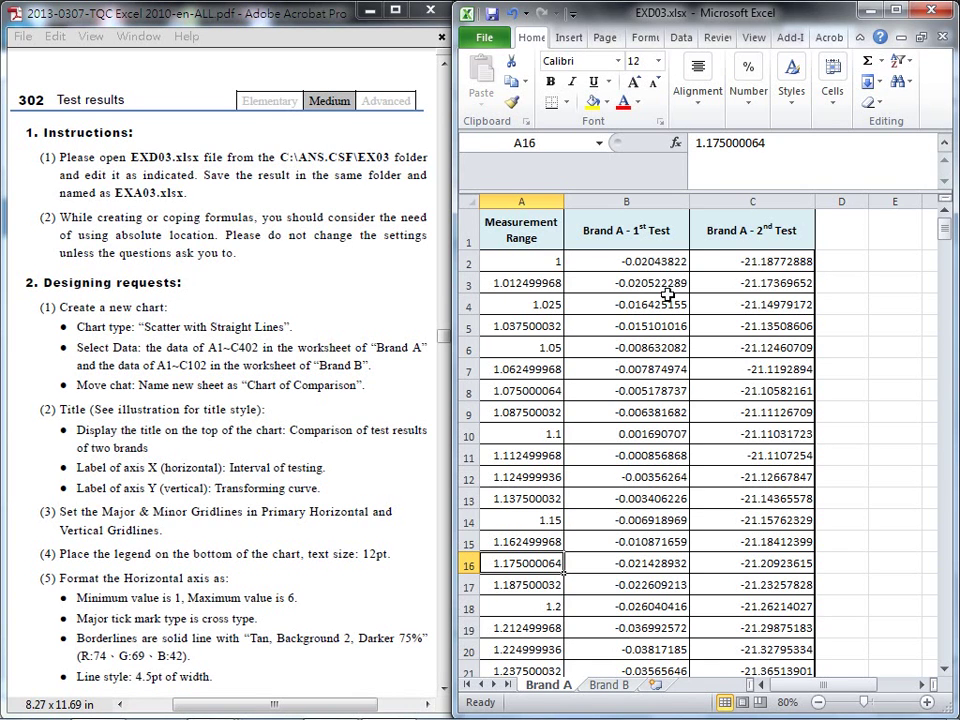
# Review the exercise's design requests and reference chart, marking the required chart type and the source ranges for Brand A and Brand B
pyautogui.click(330, 390)
pyautogui.scroll(-8, 330, 390)
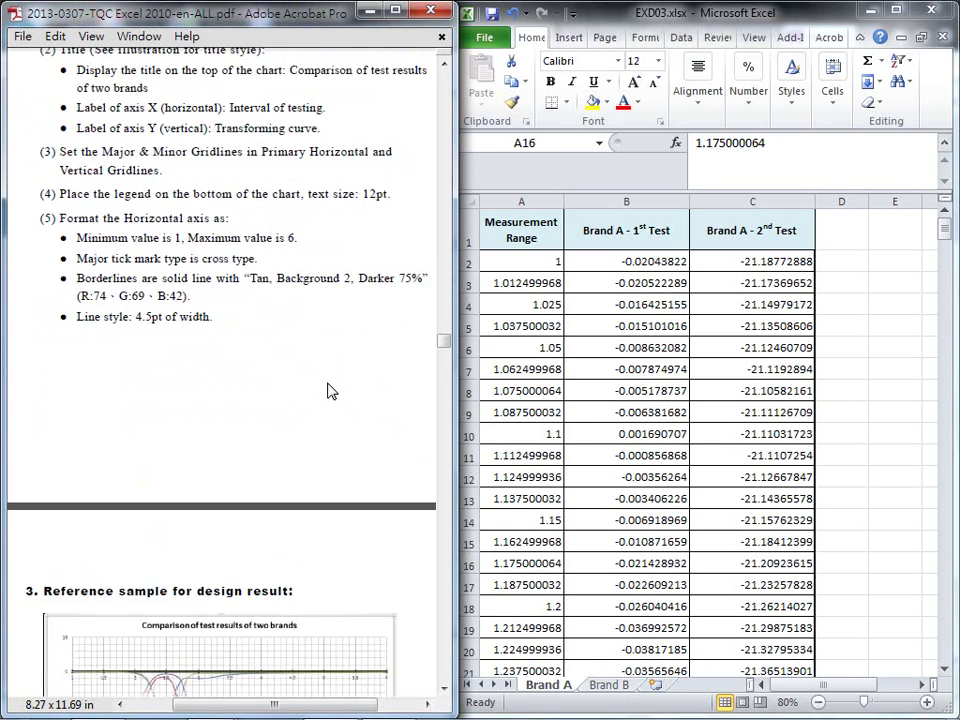
pyautogui.scroll(-6, 330, 390)
pyautogui.scroll(1, 327, 382)
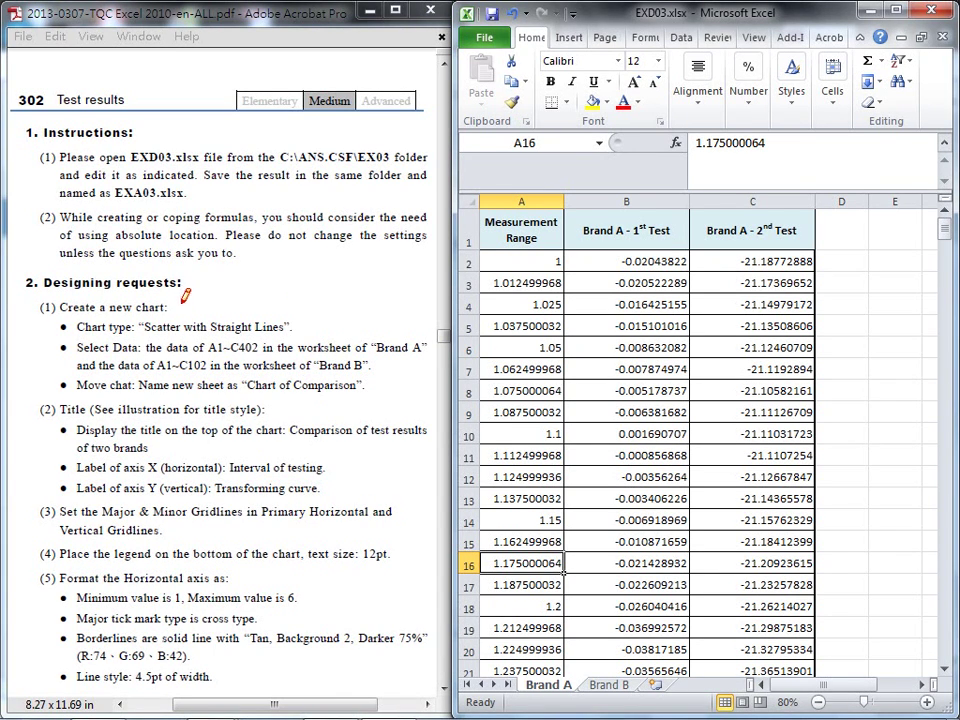
pyautogui.moveTo(143, 338)
pyautogui.mouseDown()
pyautogui.moveTo(206, 328)
pyautogui.moveTo(303, 336)
pyautogui.mouseUp()
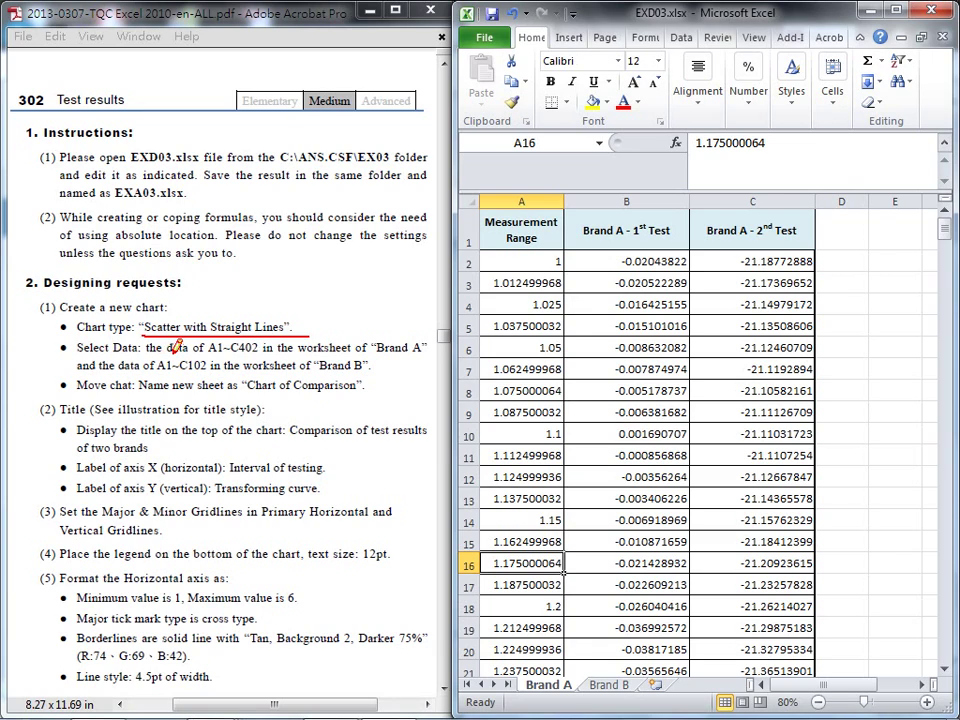
pyautogui.moveTo(180, 351); pyautogui.dragTo(261, 349)
pyautogui.moveTo(387, 357); pyautogui.dragTo(421, 355)
pyautogui.moveTo(320, 371); pyautogui.dragTo(369, 371)
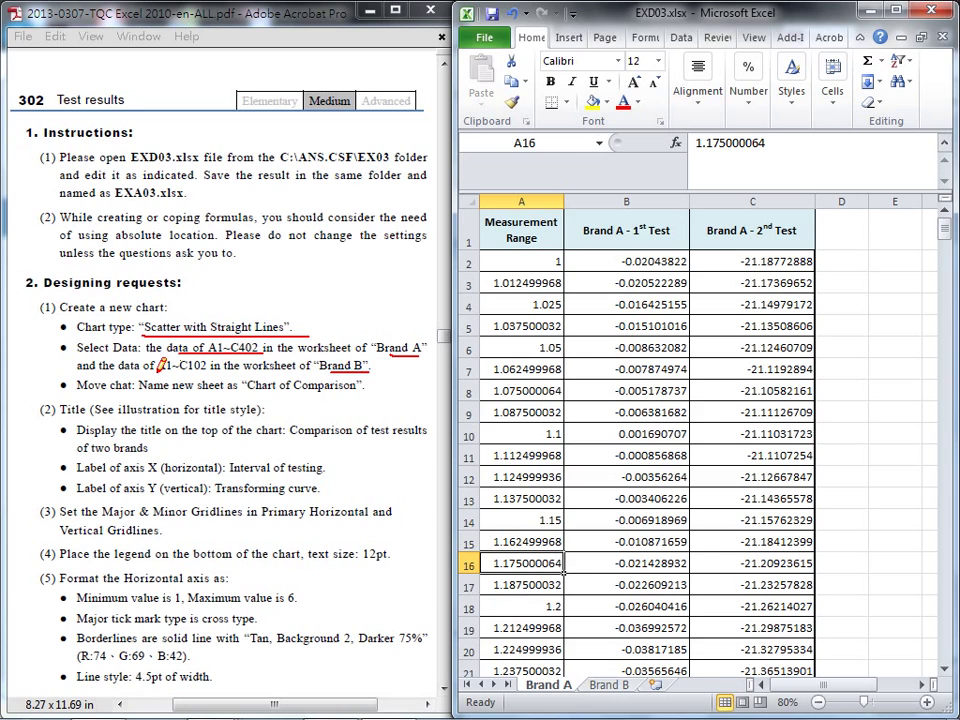
pyautogui.moveTo(158, 371); pyautogui.dragTo(220, 371)
pyautogui.press('Escape')
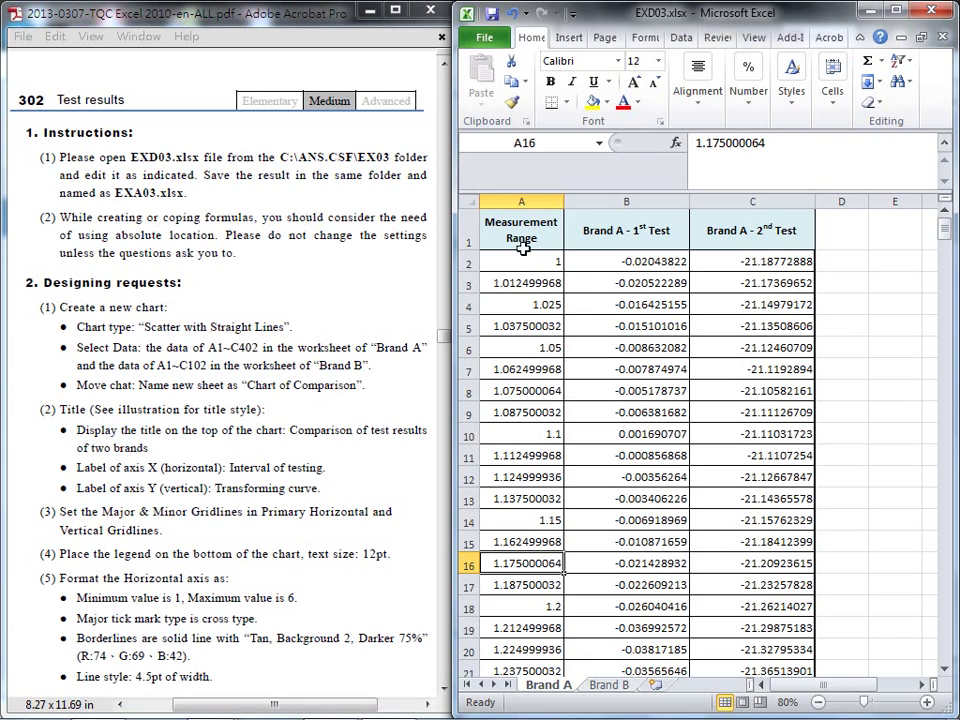
# Insert a Scatter with Straight Lines chart from the range A1:C402 on the Brand A sheet
pyautogui.moveTo(525, 222); pyautogui.dragTo(725, 228)
pyautogui.press('End')
pyautogui.hotkey('shift', 'Down')
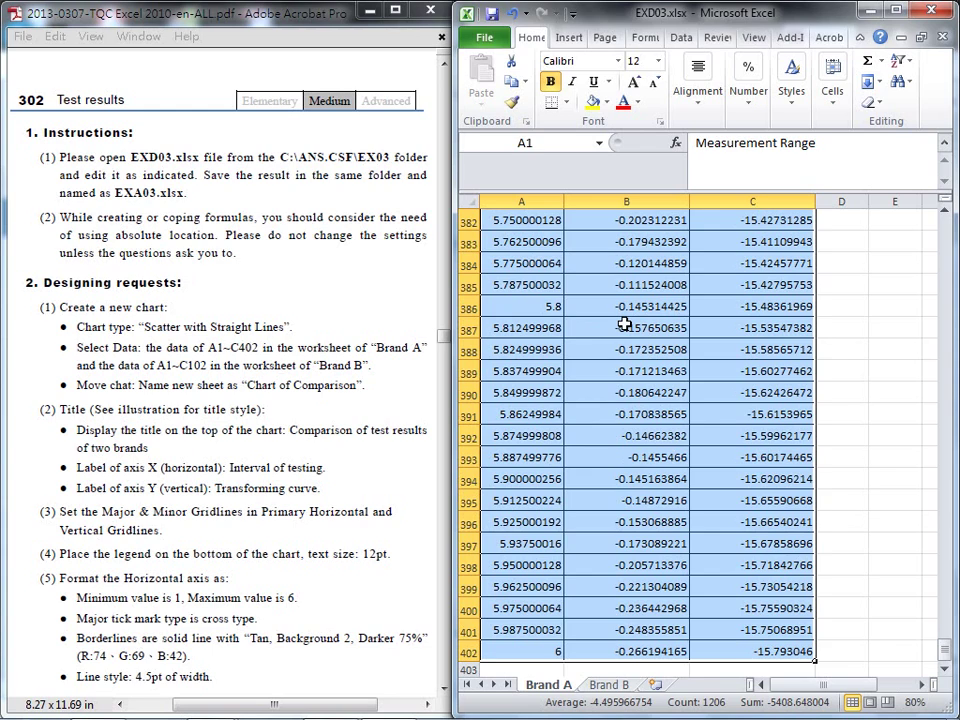
pyautogui.click(569, 38)
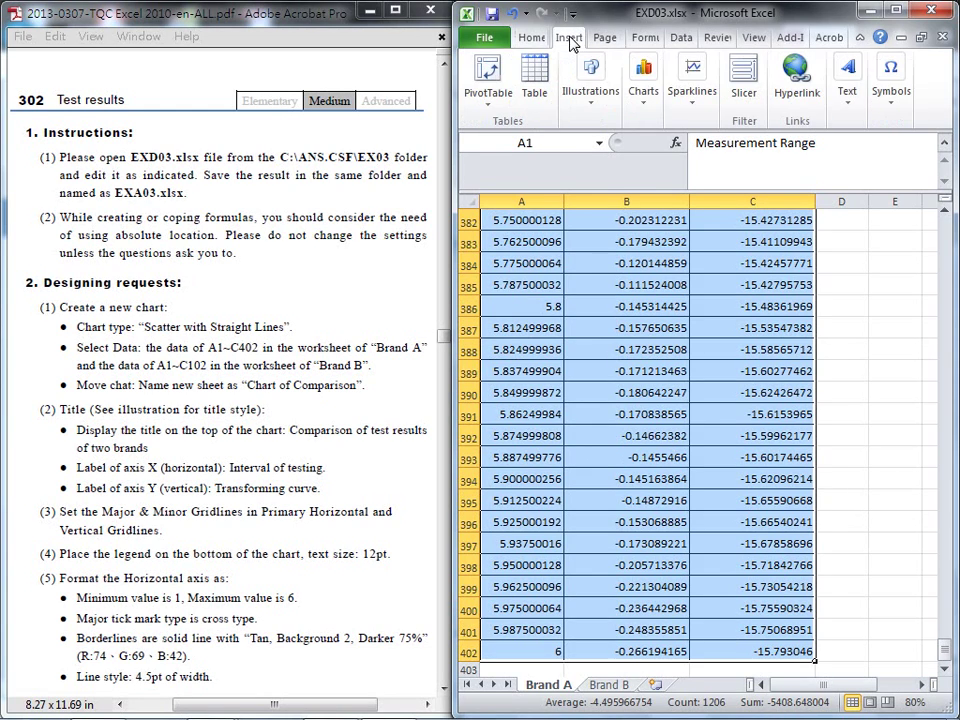
pyautogui.click(652, 104)
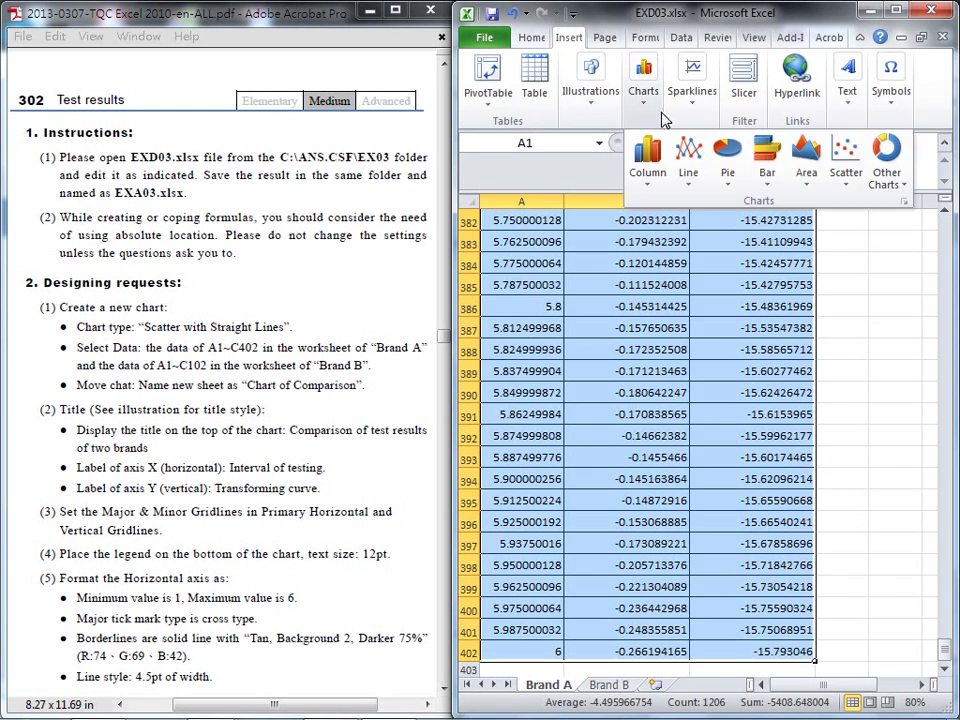
pyautogui.click(846, 186)
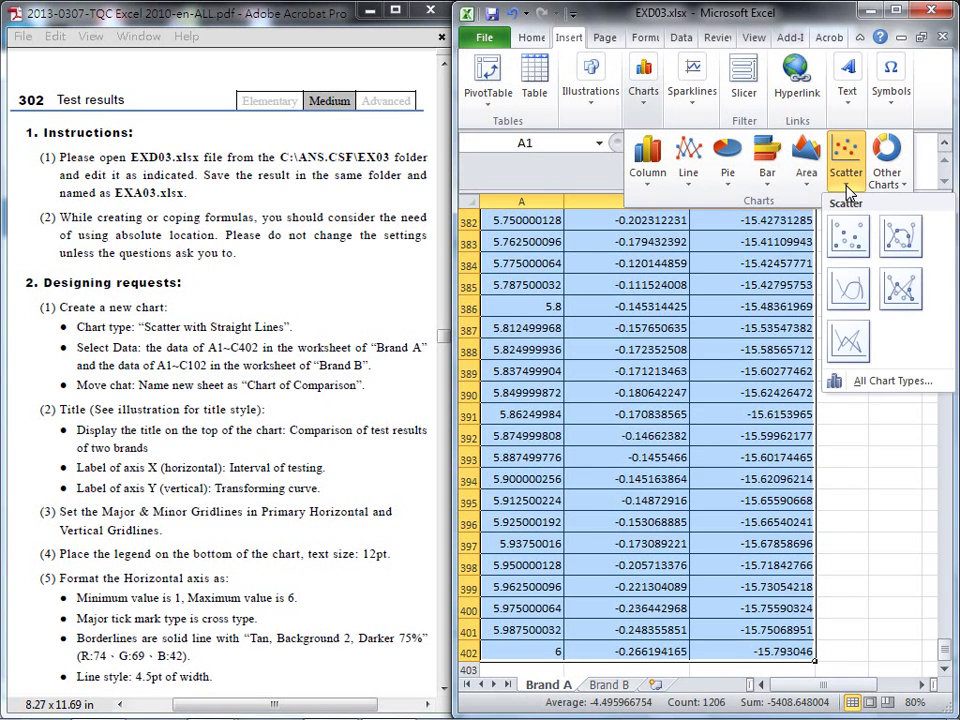
pyautogui.click(849, 340)
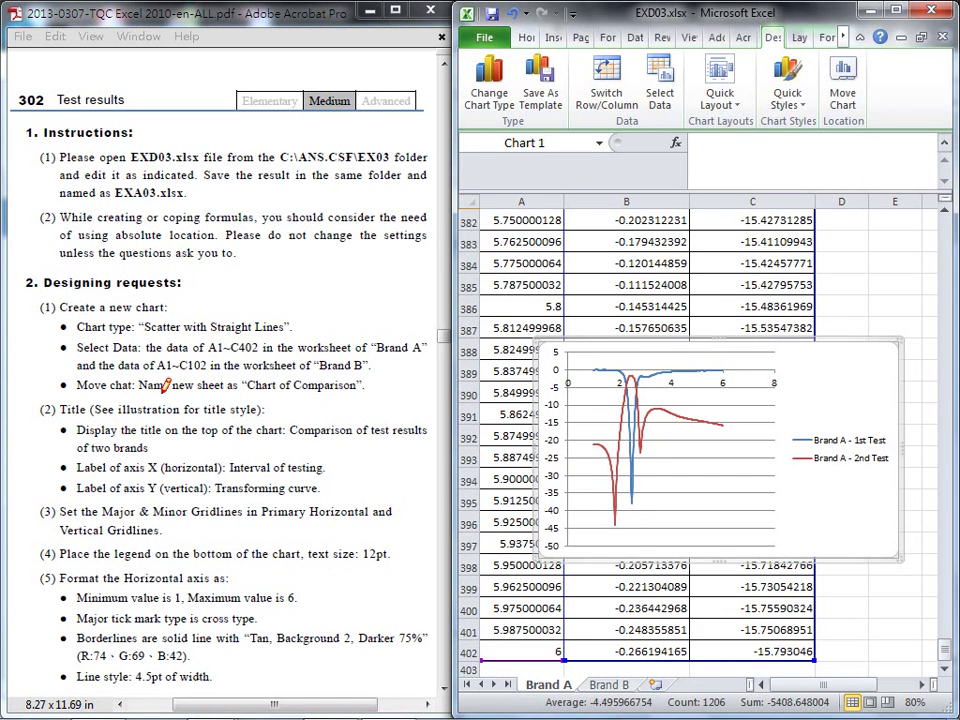
# Maximize the workbook window and move the chart to a new sheet named "Chart of Comparison"
pyautogui.moveTo(248, 392); pyautogui.dragTo(364, 390)
pyautogui.press('Escape')
pyautogui.click(893, 11)
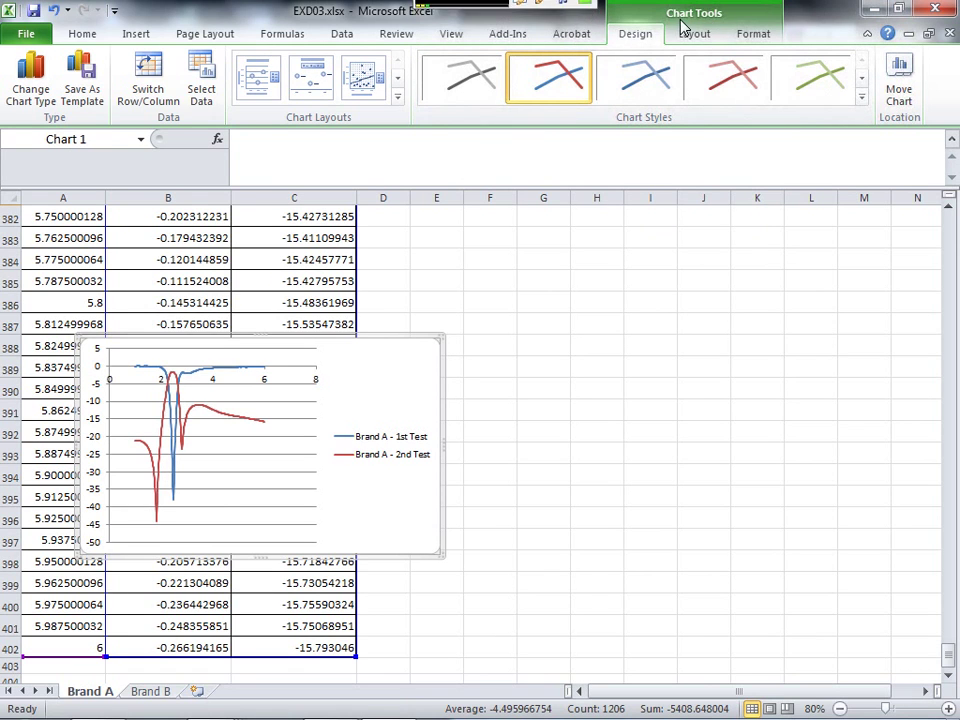
pyautogui.click(903, 100)
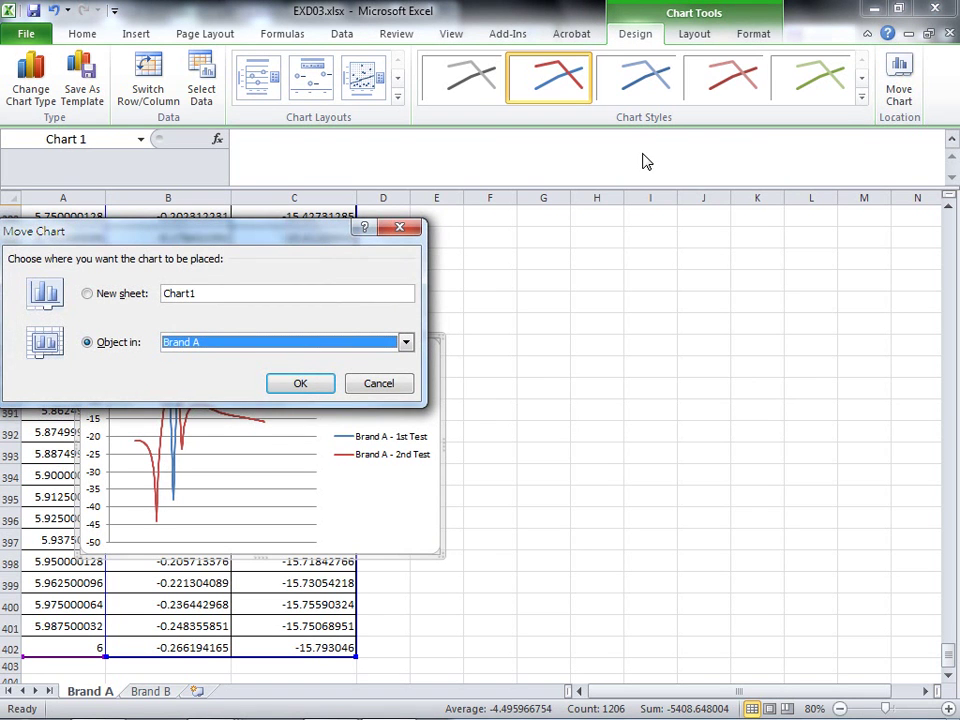
pyautogui.moveTo(300, 238); pyautogui.dragTo(685, 228)
pyautogui.click(471, 284)
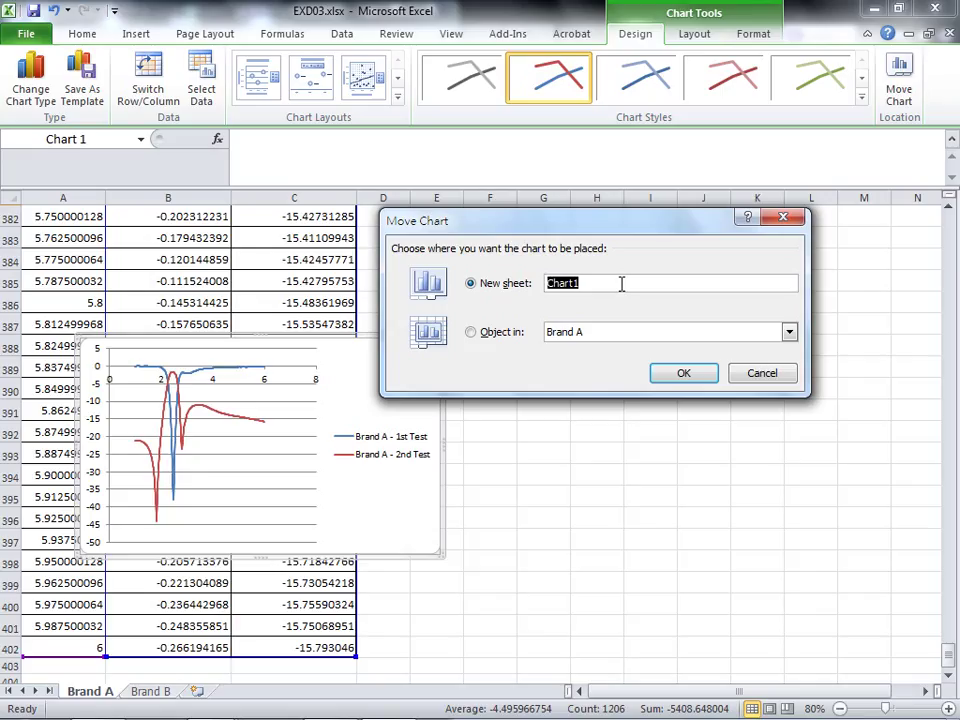
pyautogui.click(621, 284)
pyautogui.write('rison')
pyautogui.click(694, 380)
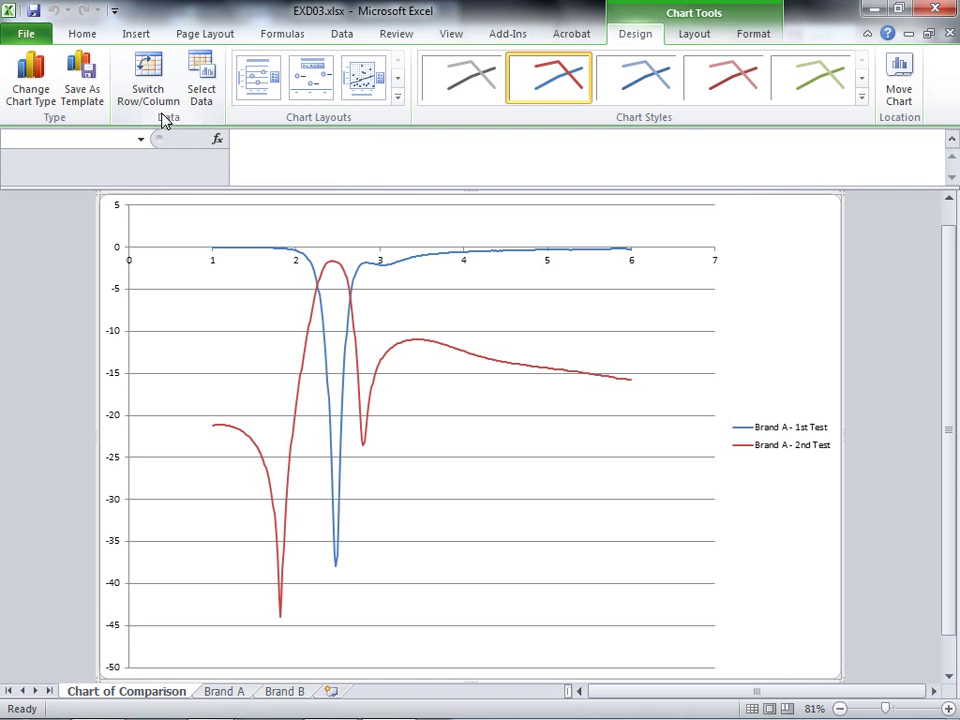
# Open the chart's data source settings and examine how the Brand A - 1st Test series defines its name, X values and Y values
pyautogui.click(200, 80)
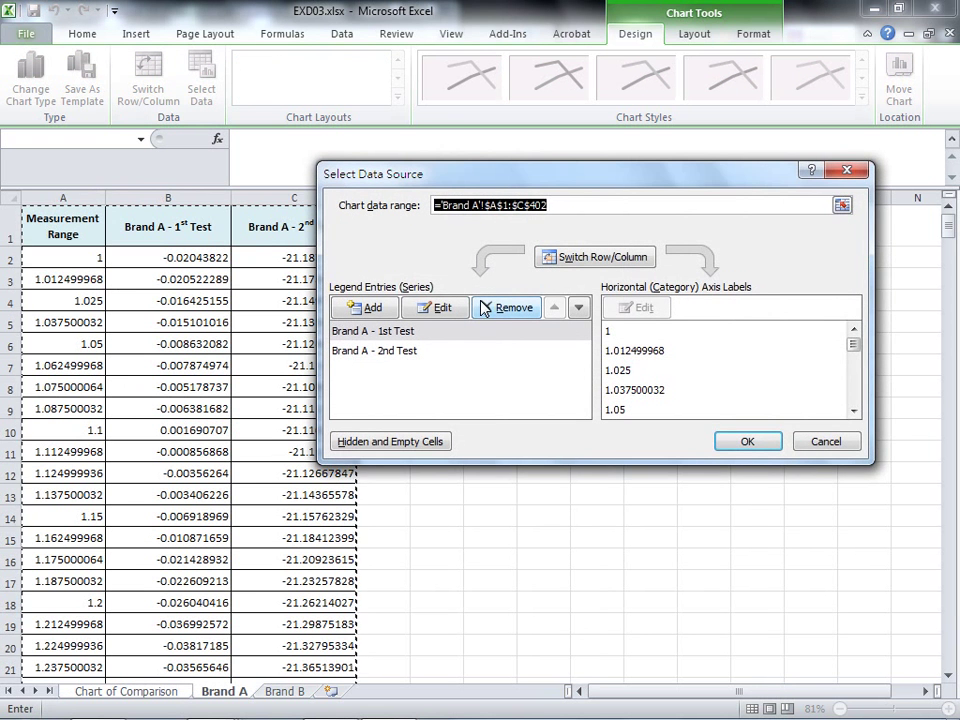
pyautogui.click(377, 309)
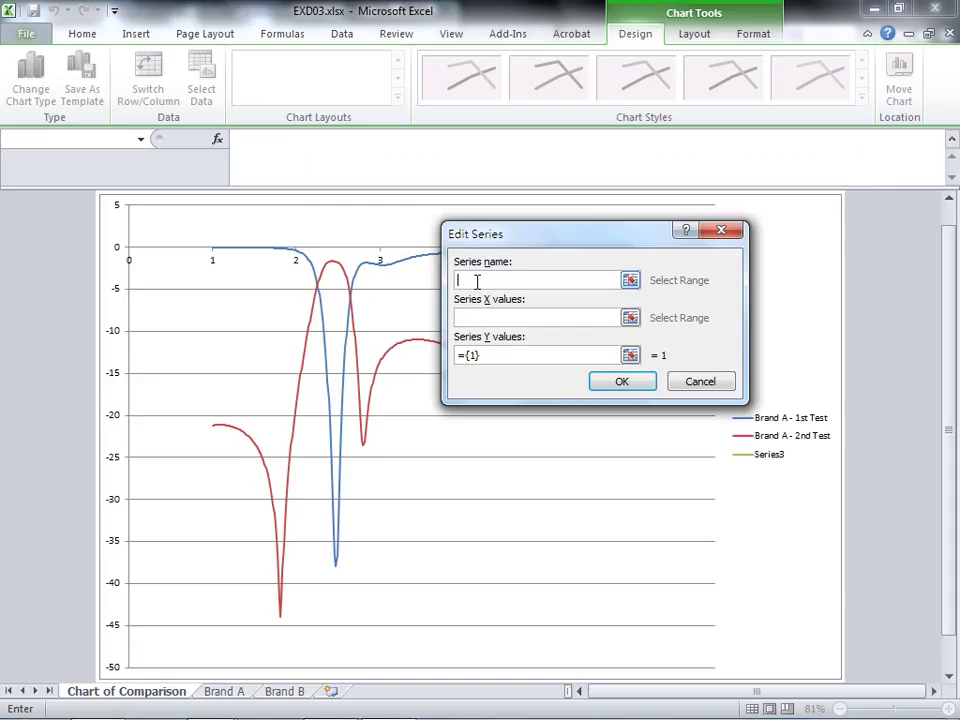
pyautogui.click(700, 381)
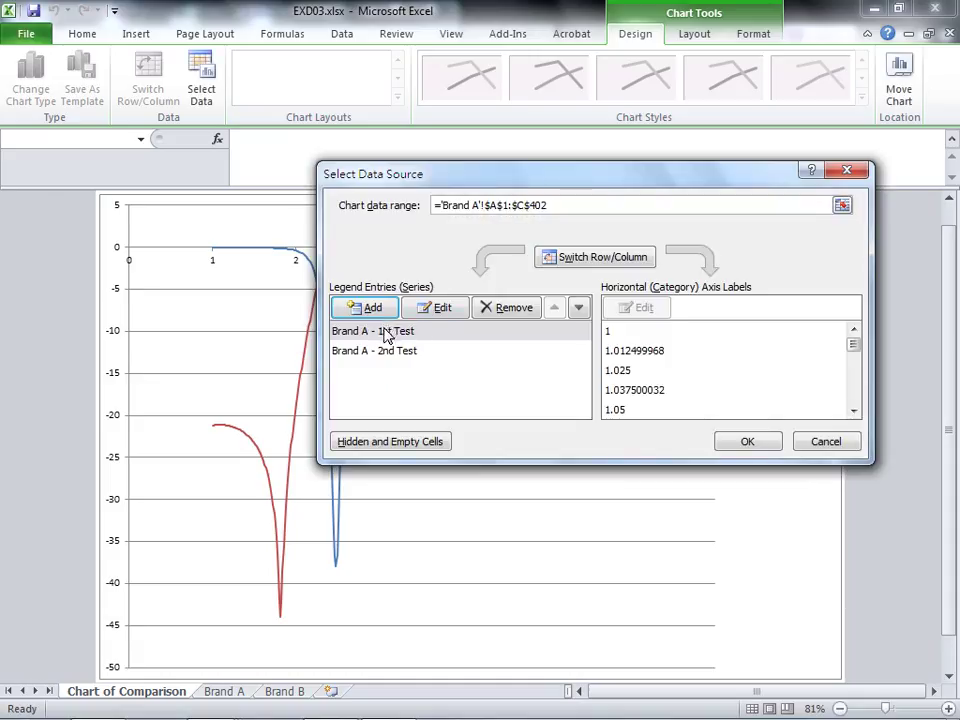
pyautogui.click(445, 333)
pyautogui.click(436, 310)
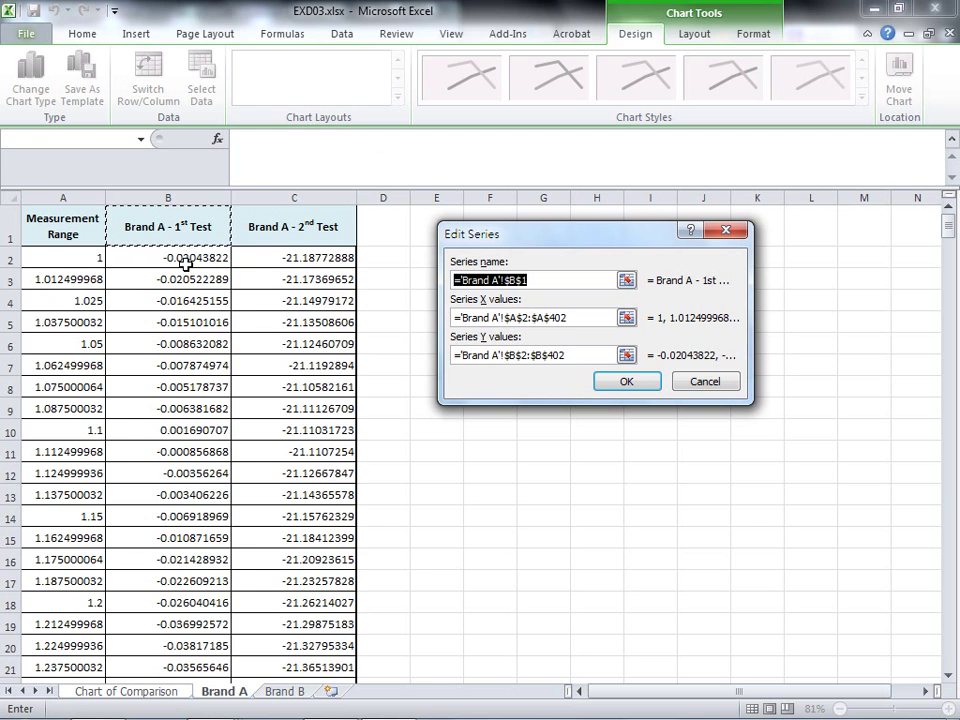
pyautogui.click(702, 381)
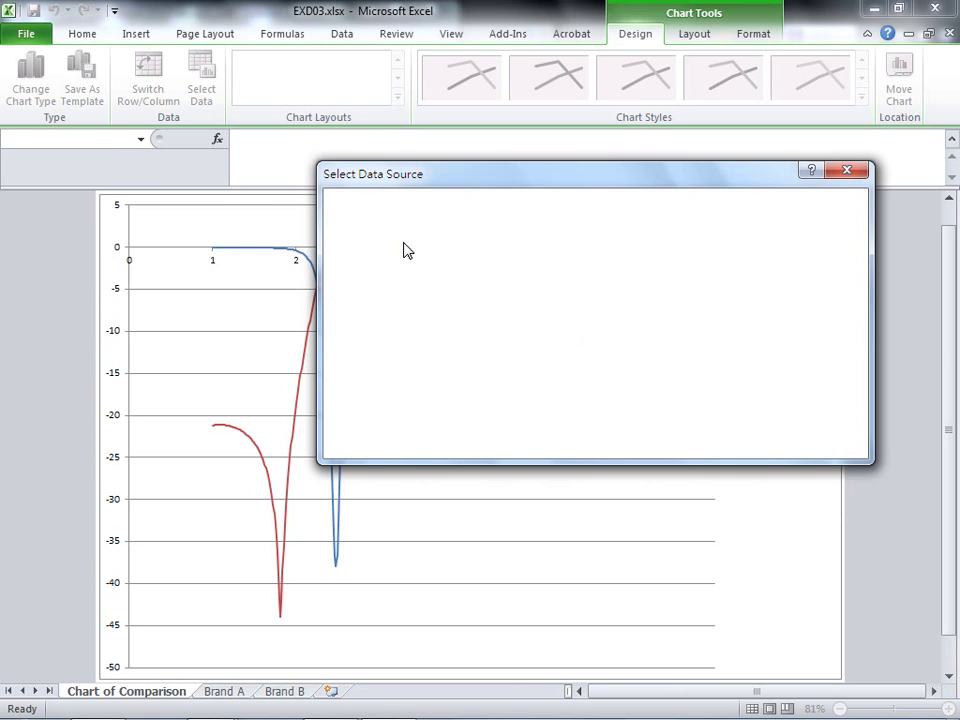
# Start a new chart series with its name from cell B1 and its X values from A2:A102 of the Brand B sheet
pyautogui.click(378, 308)
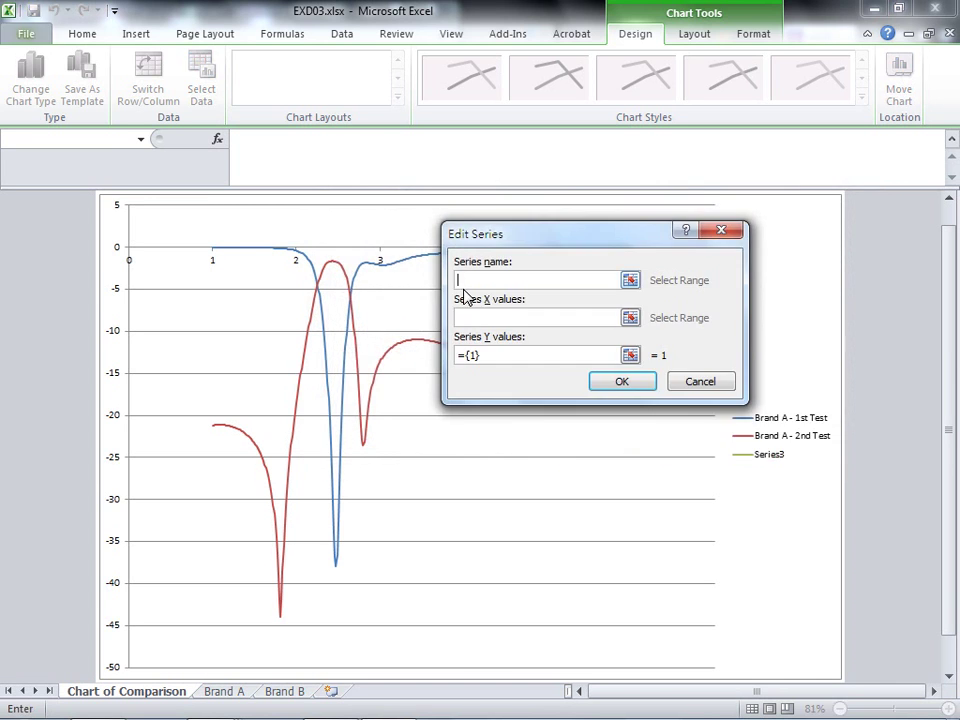
pyautogui.click(290, 690)
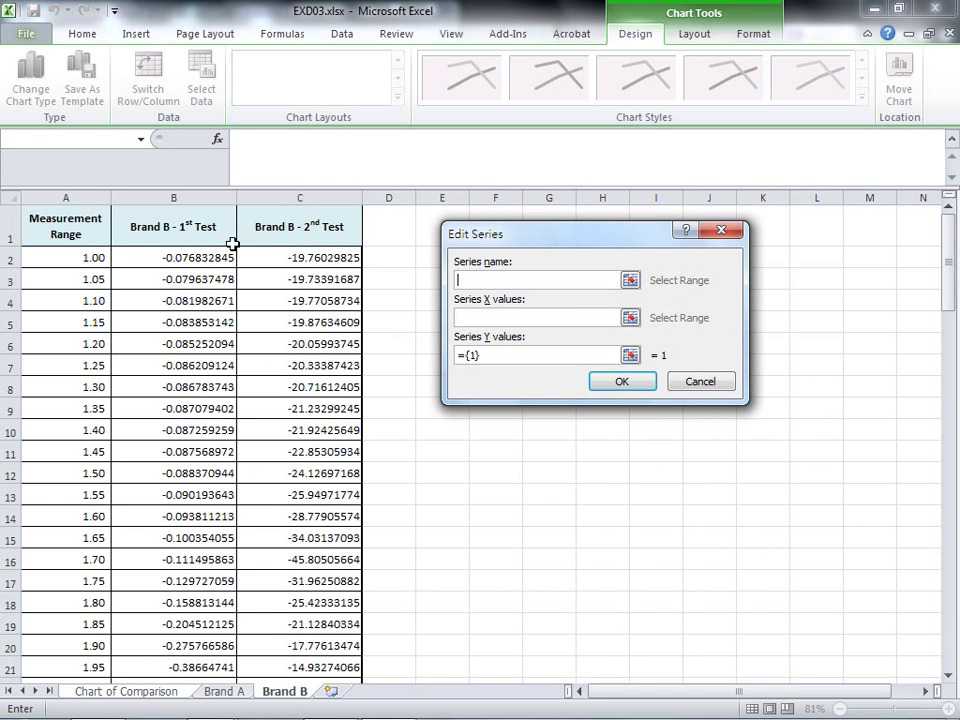
pyautogui.click(169, 232)
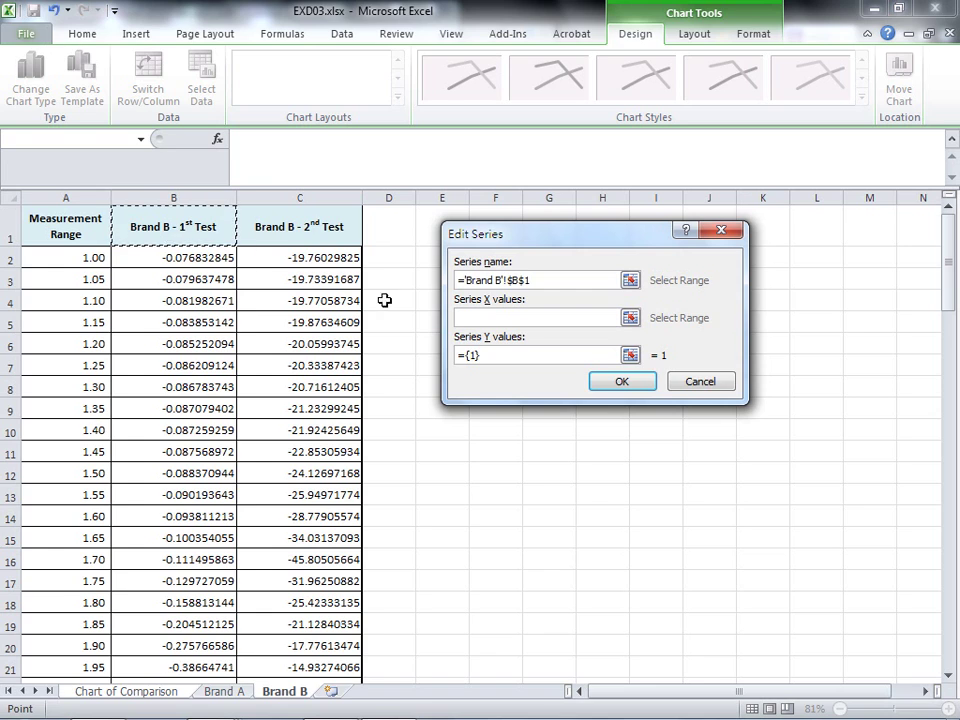
pyautogui.click(465, 316)
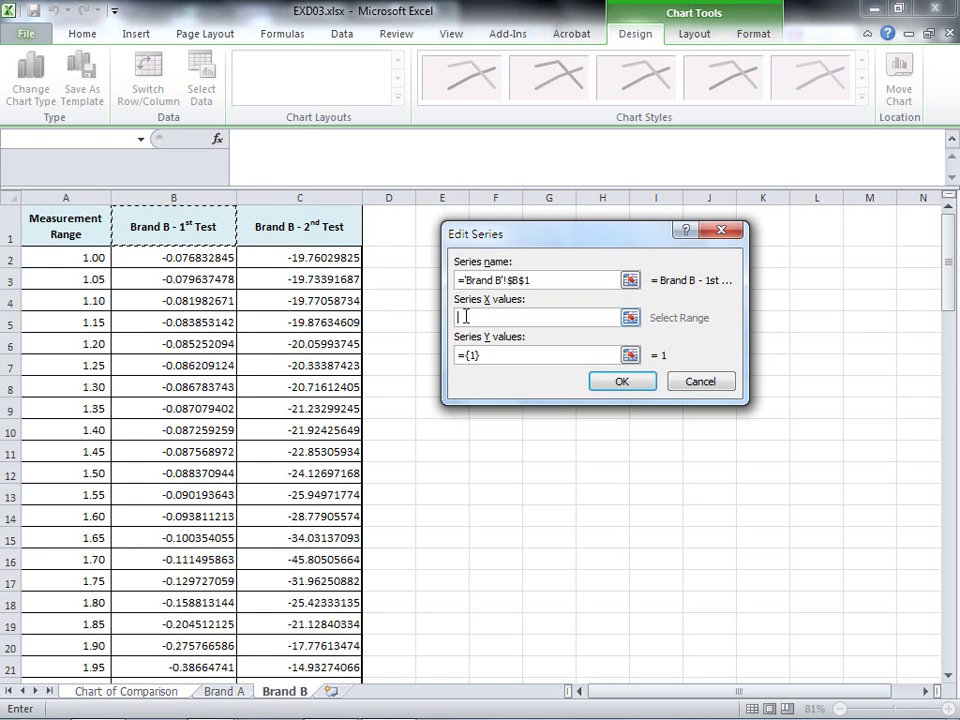
pyautogui.click(75, 259)
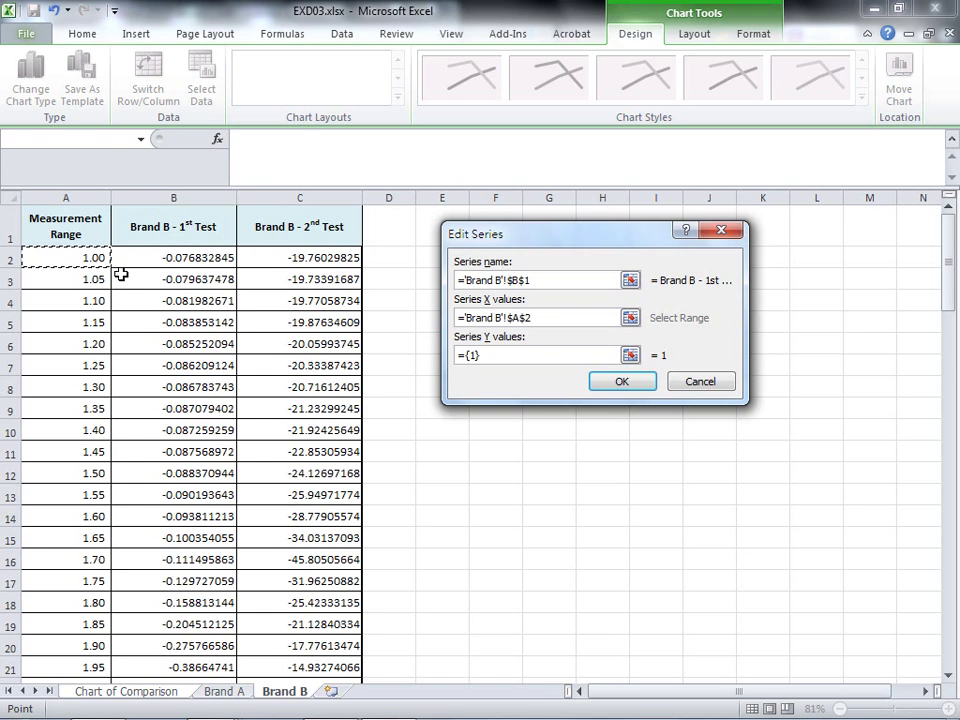
pyautogui.hotkey('ctrl', 'shift', 'Down')
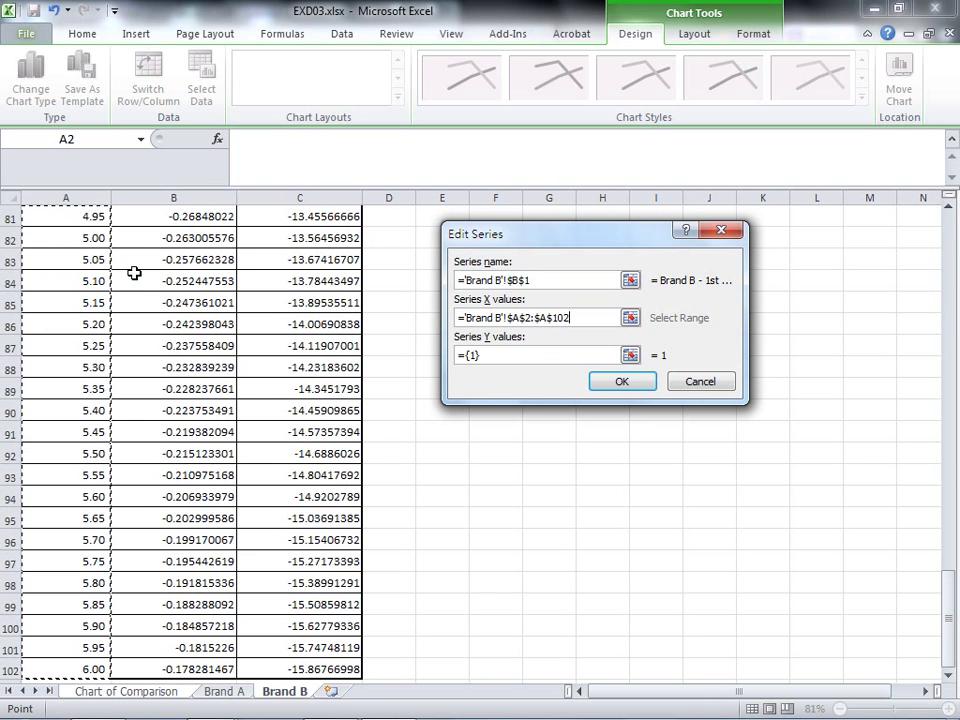
# Set the new series' Y values to B2:B102 of the Brand B sheet, add it, and check its curve on the chart
pyautogui.click(476, 356)
pyautogui.moveTo(473, 357); pyautogui.dragTo(463, 358)
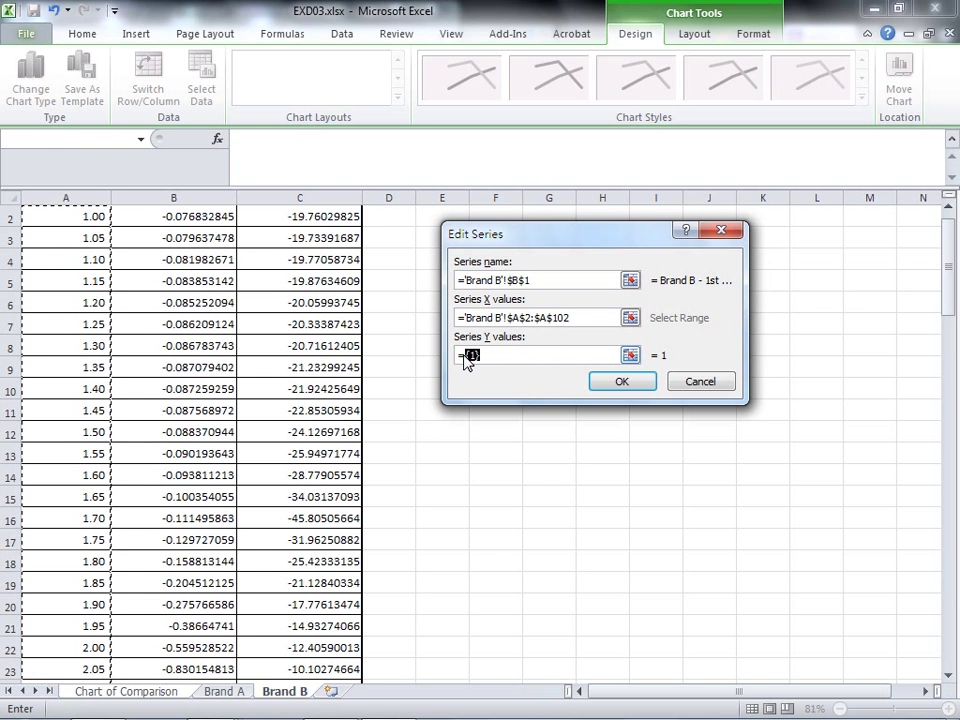
pyautogui.click(178, 217)
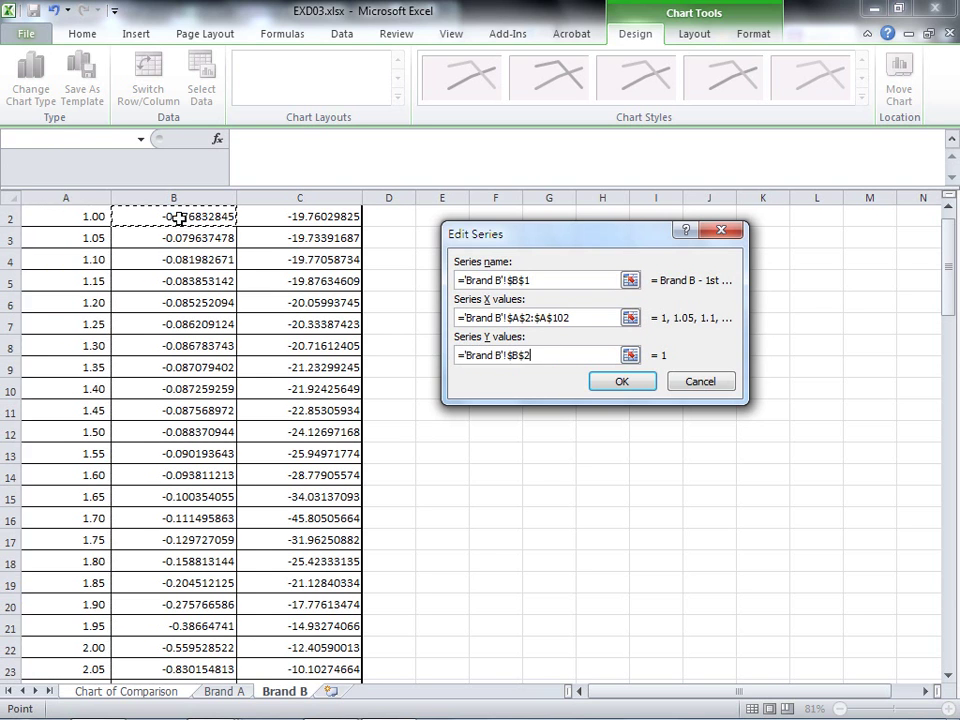
pyautogui.press('End')
pyautogui.hotkey('shift', 'Down')
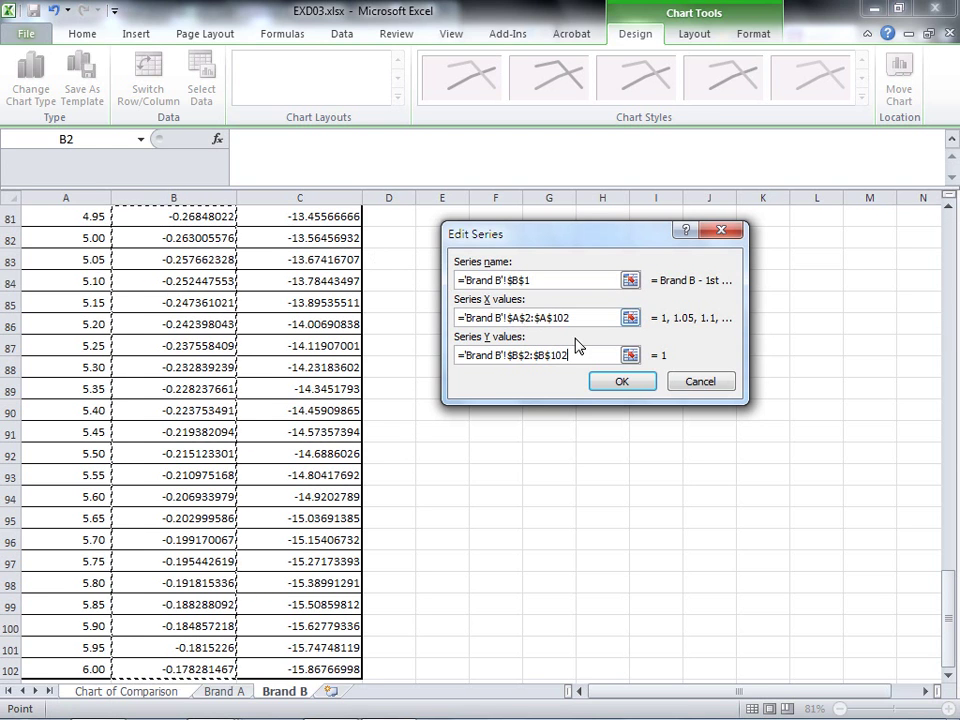
pyautogui.click(616, 386)
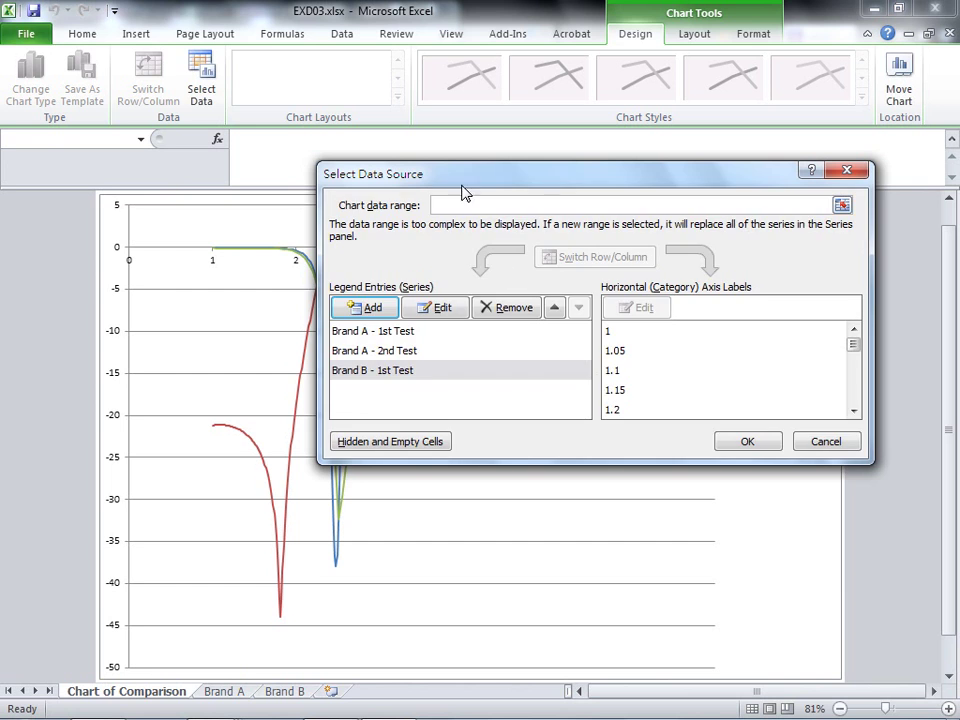
pyautogui.moveTo(463, 190); pyautogui.dragTo(586, 350)
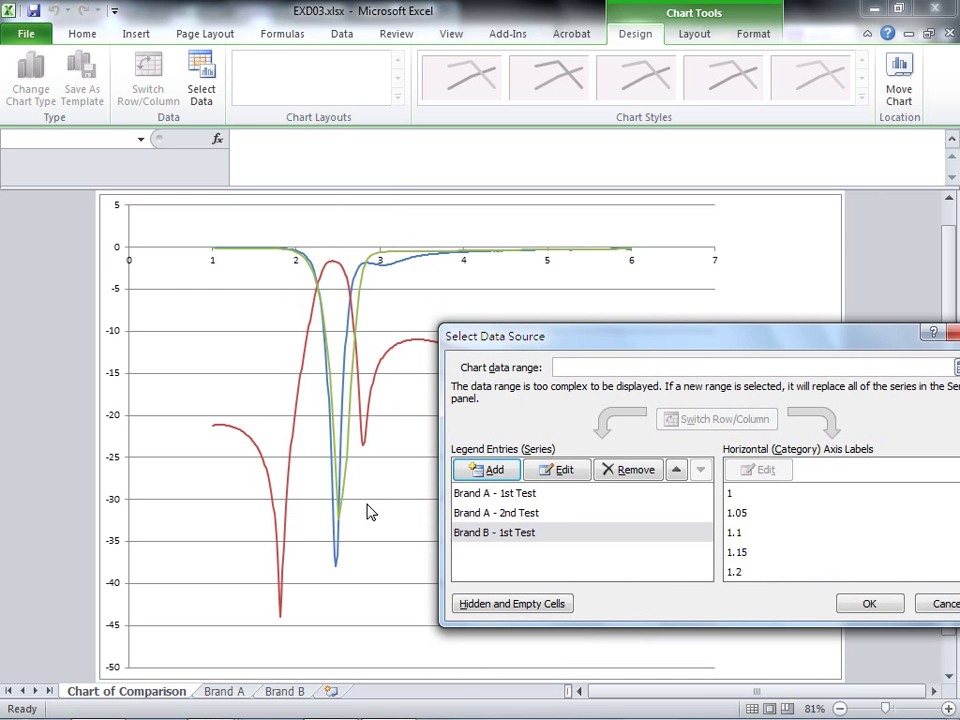
pyautogui.moveTo(574, 336); pyautogui.dragTo(509, 275)
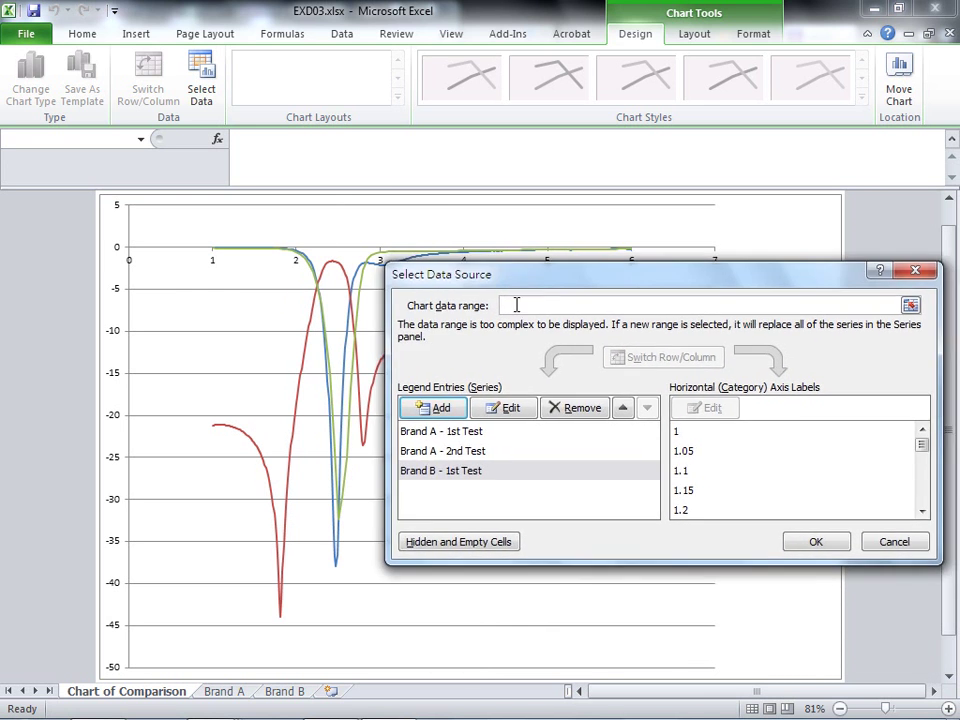
# Start another chart series with its name from cell C1 and its X values from A2:A102 of the Brand B sheet
pyautogui.click(441, 409)
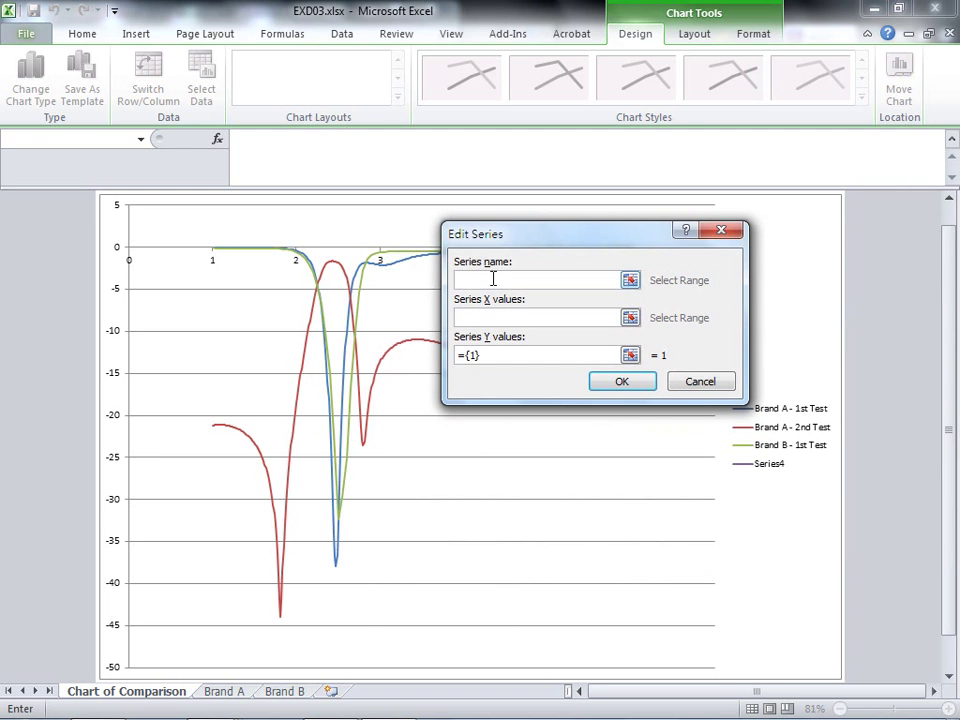
pyautogui.click(296, 690)
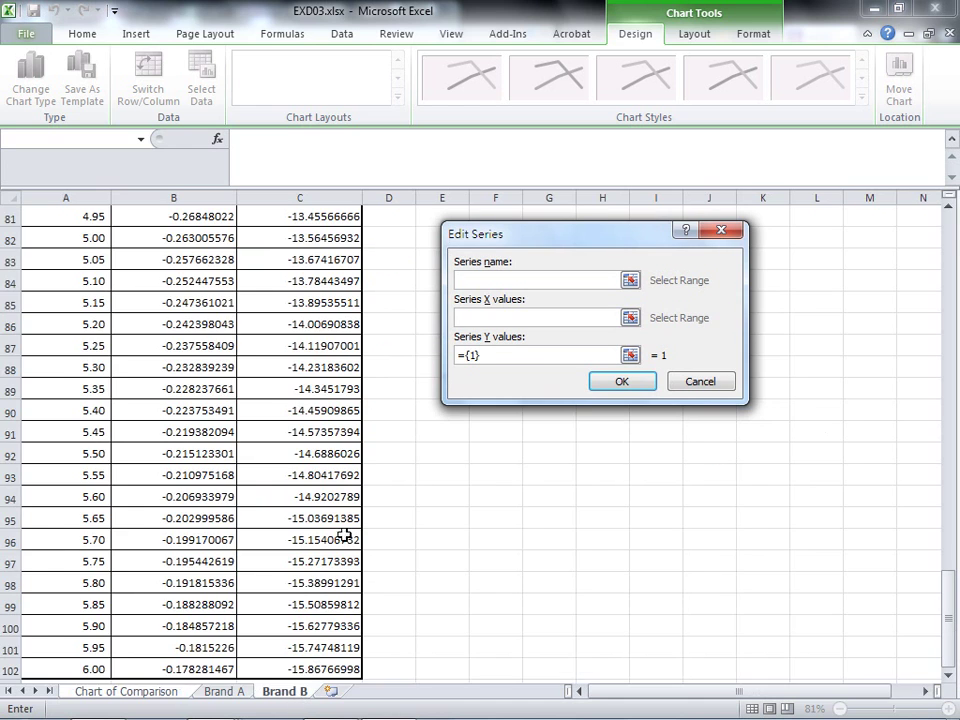
pyautogui.scroll(7, 315, 244)
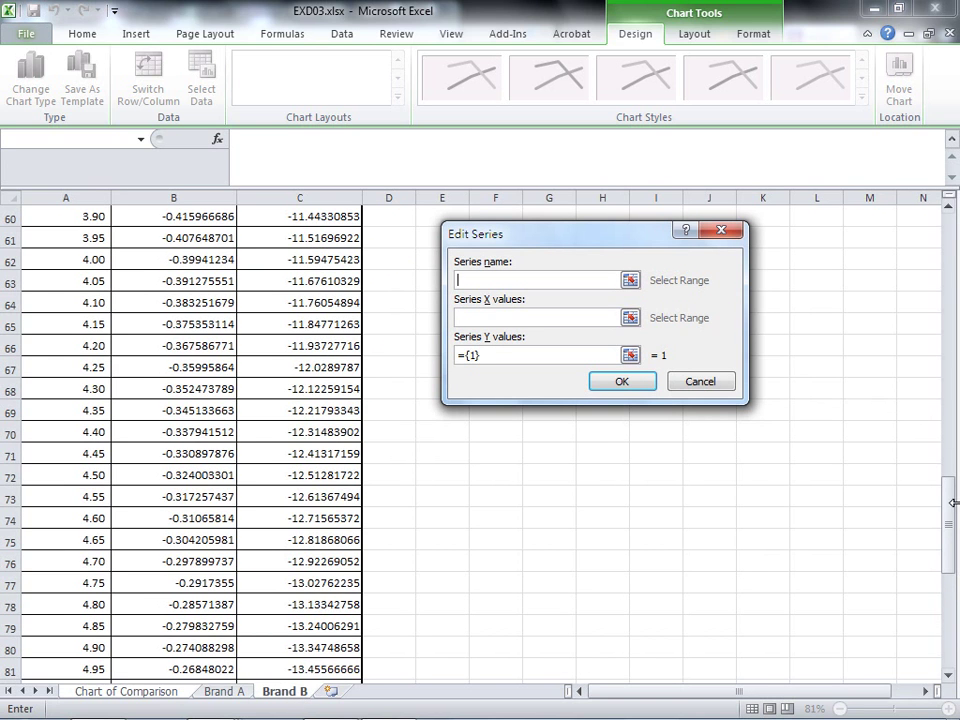
pyautogui.moveTo(952, 527); pyautogui.dragTo(946, 215)
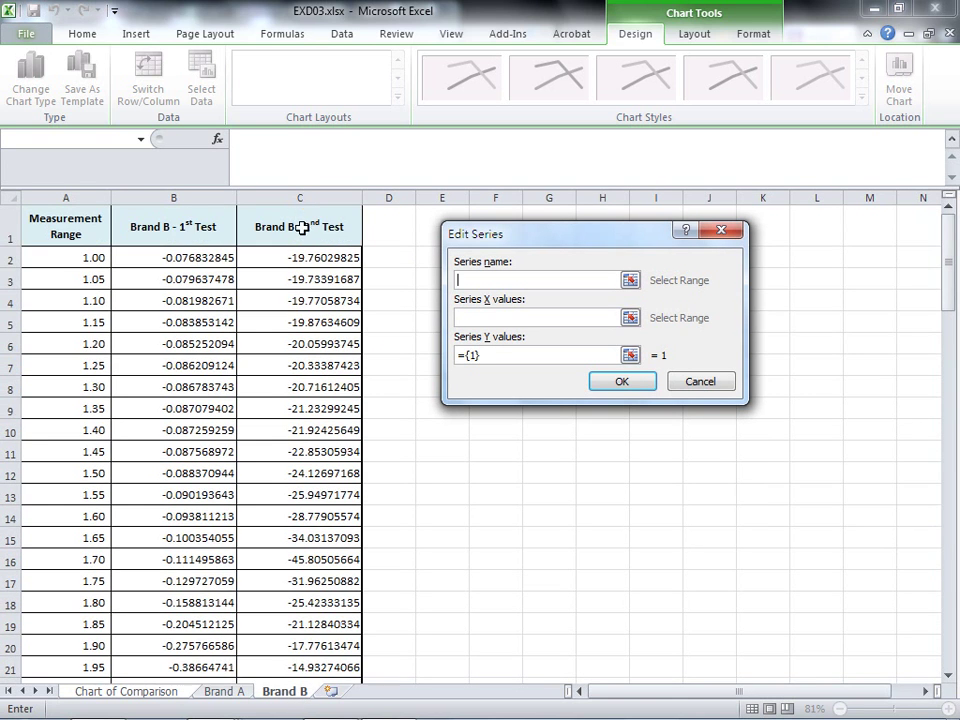
pyautogui.click(299, 227)
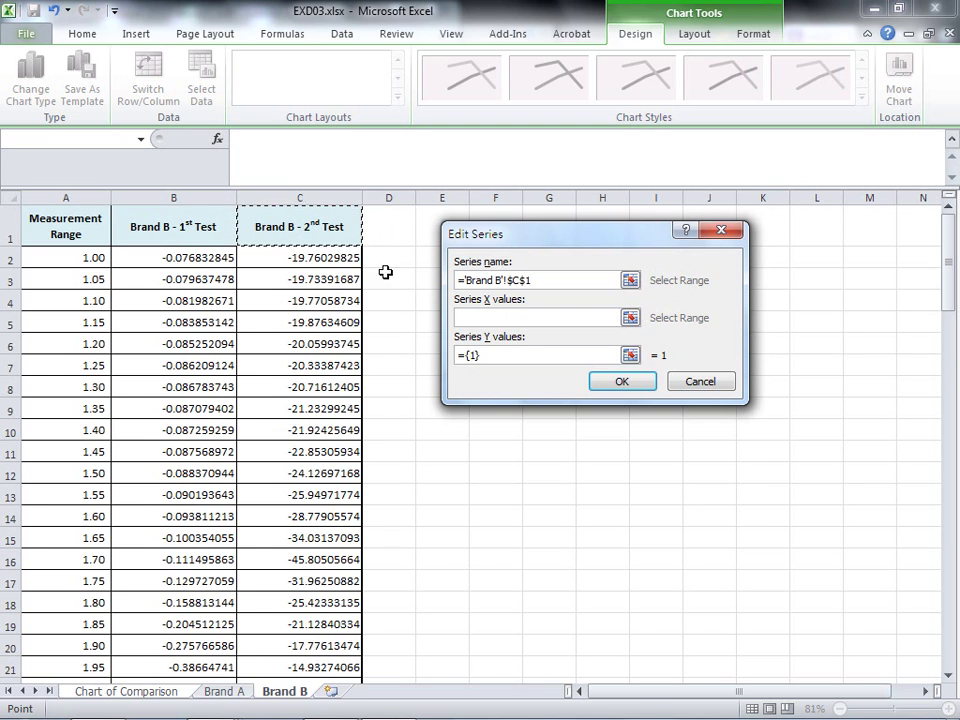
pyautogui.click(474, 316)
pyautogui.click(74, 258)
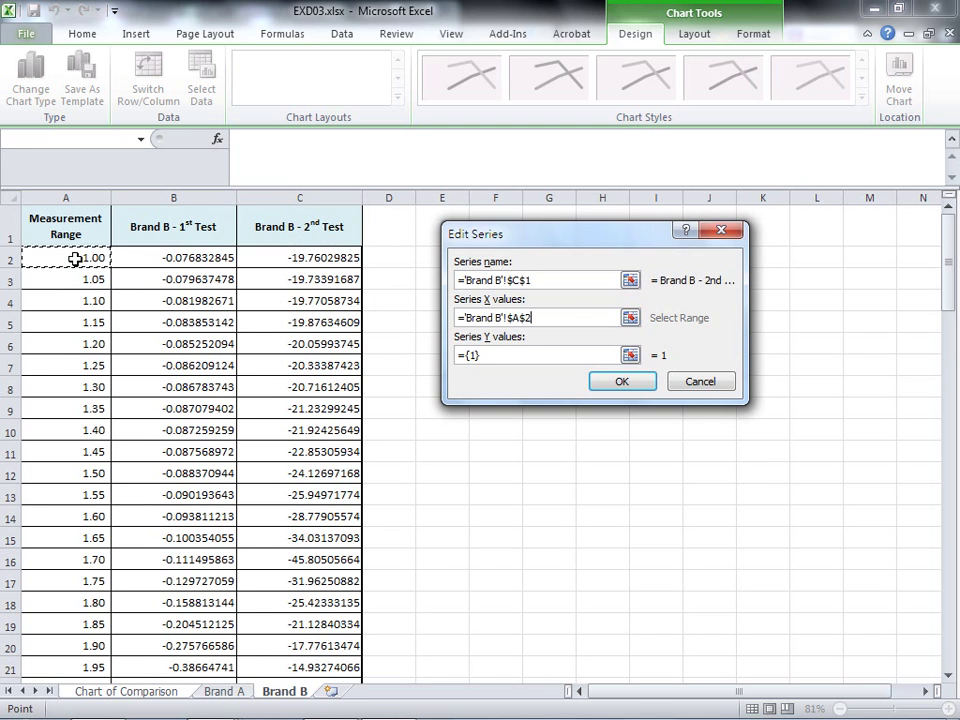
pyautogui.press('End')
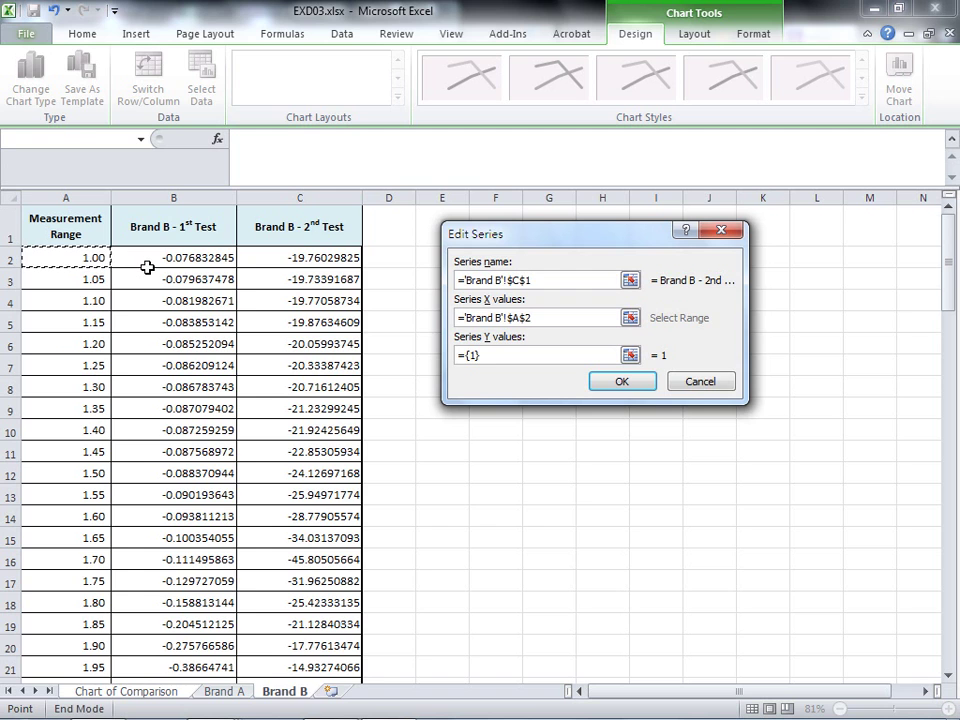
pyautogui.hotkey('shift', 'Down')
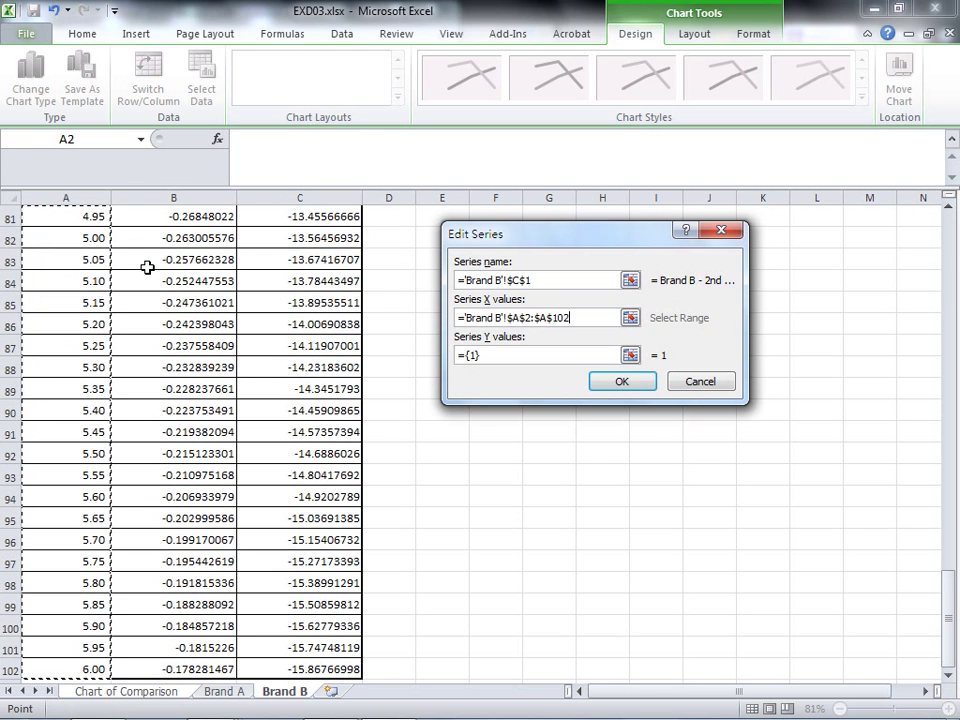
# Set the series' Y values to C2:C102 of the Brand B sheet, add it, and accept the chart's data source settings
pyautogui.click(475, 354)
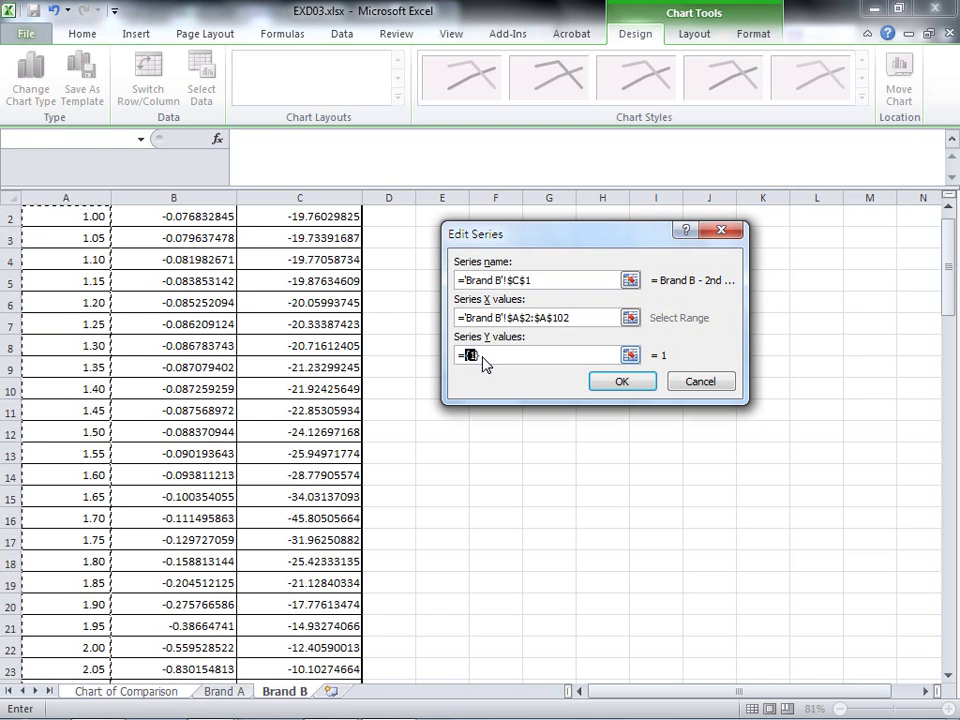
pyautogui.click(320, 216)
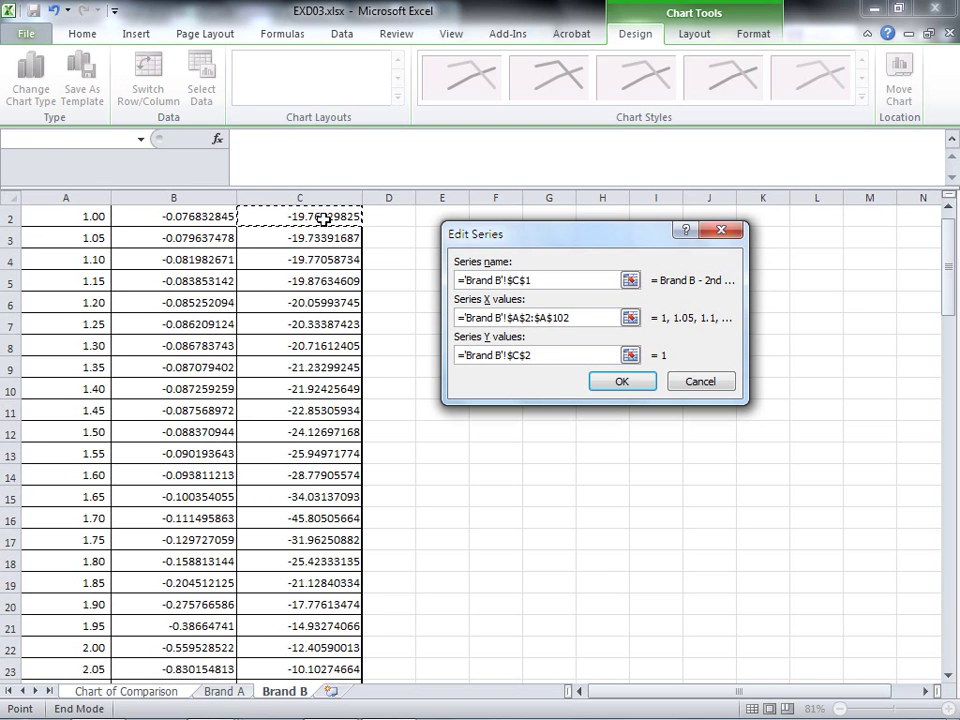
pyautogui.hotkey('ctrl', 'shift', 'Down')
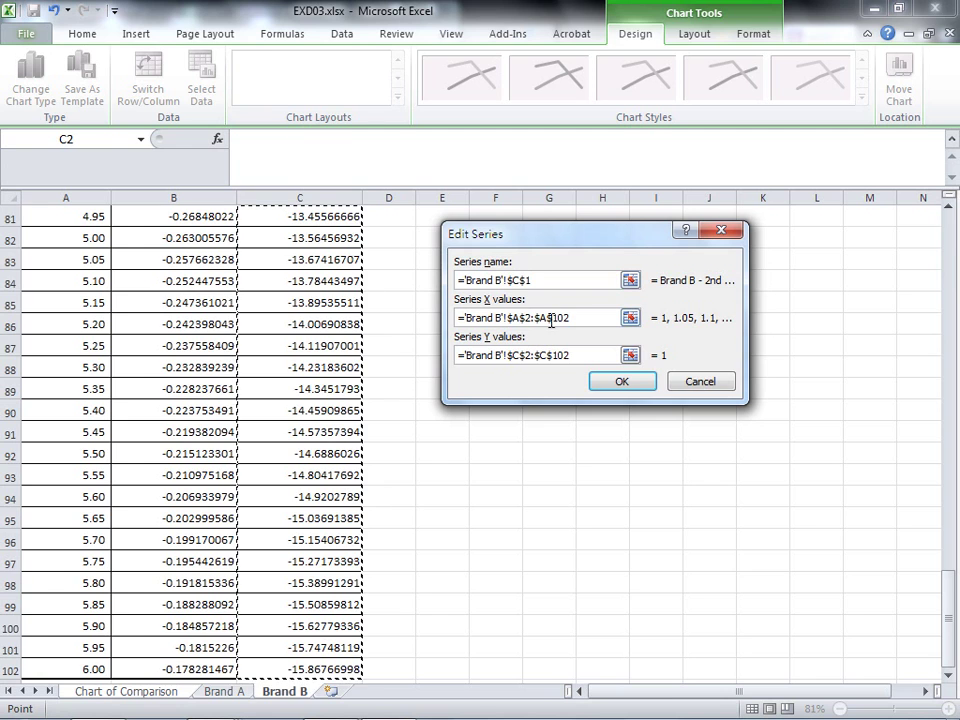
pyautogui.click(618, 381)
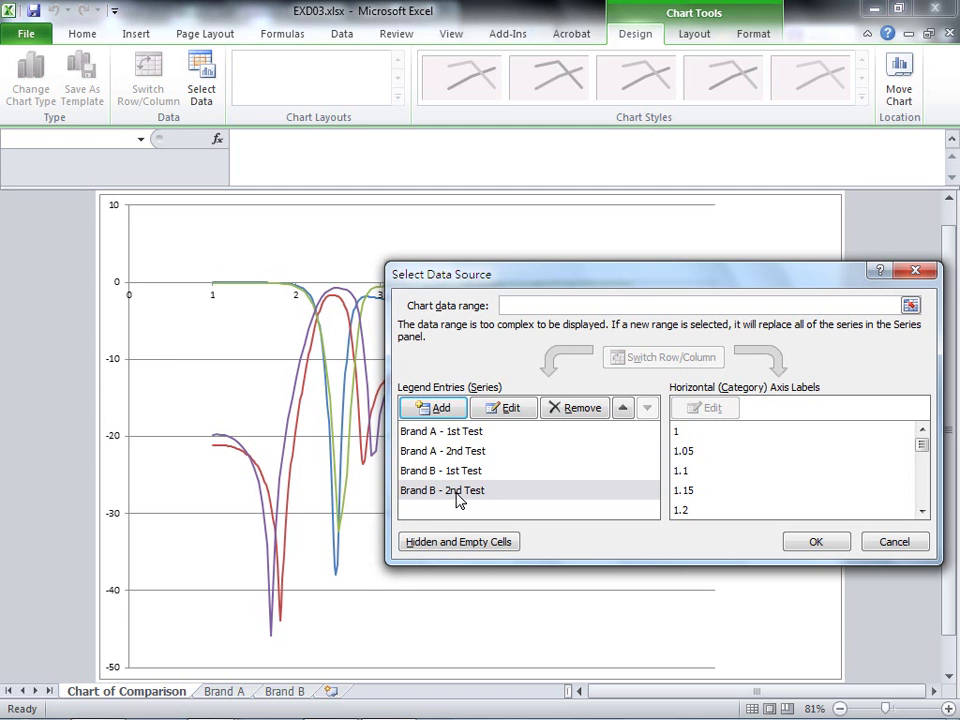
pyautogui.click(813, 549)
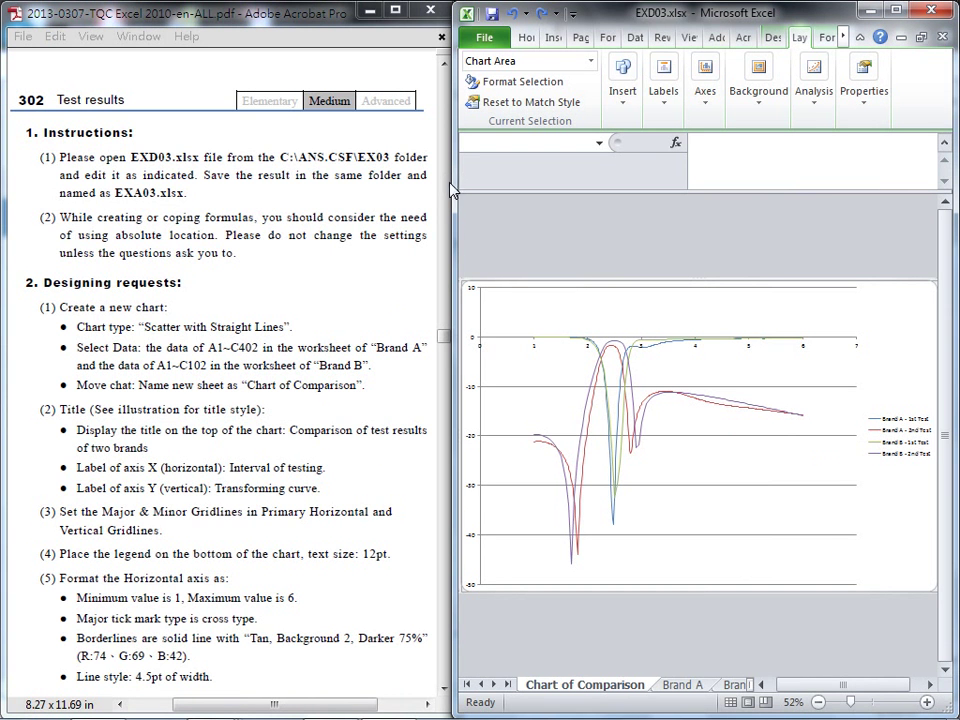
pyautogui.moveTo(60, 414); pyautogui.dragTo(122, 413)
pyautogui.moveTo(255, 437); pyautogui.dragTo(288, 438)
pyautogui.moveTo(86, 475); pyautogui.dragTo(164, 475)
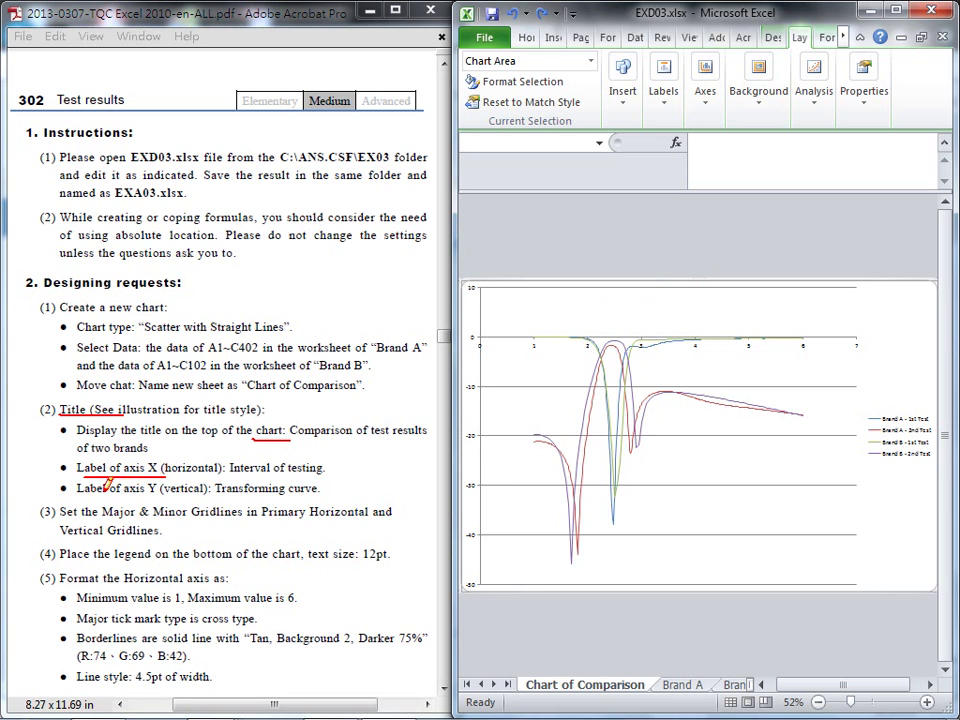
pyautogui.moveTo(80, 495); pyautogui.dragTo(162, 495)
pyautogui.press('Escape')
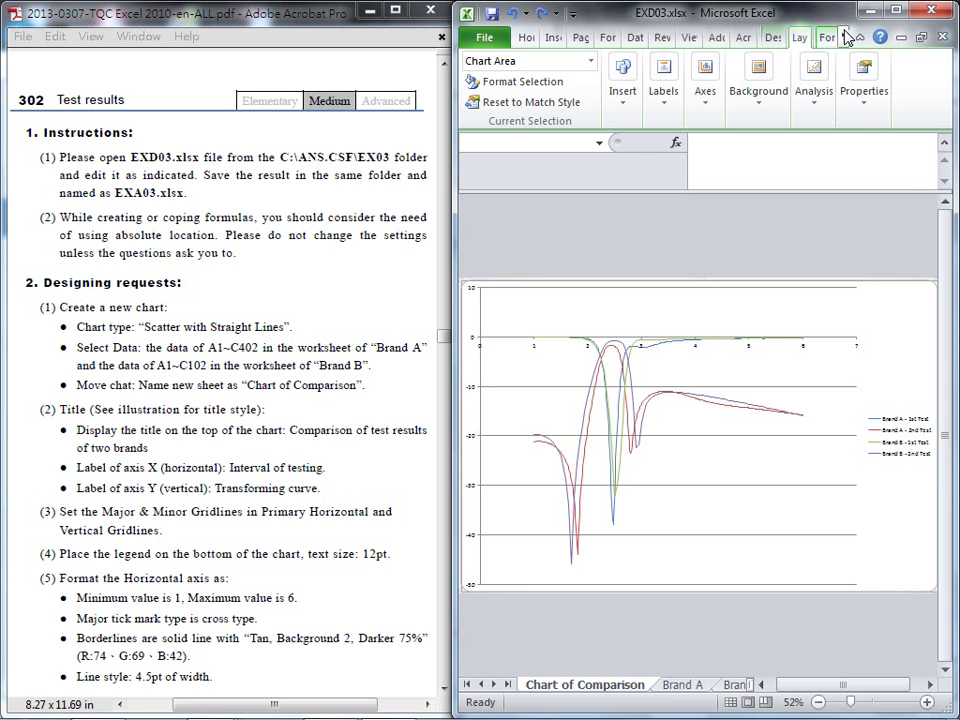
# Maximize the workbook window and add a chart title above the chart
pyautogui.doubleClick(690, 10)
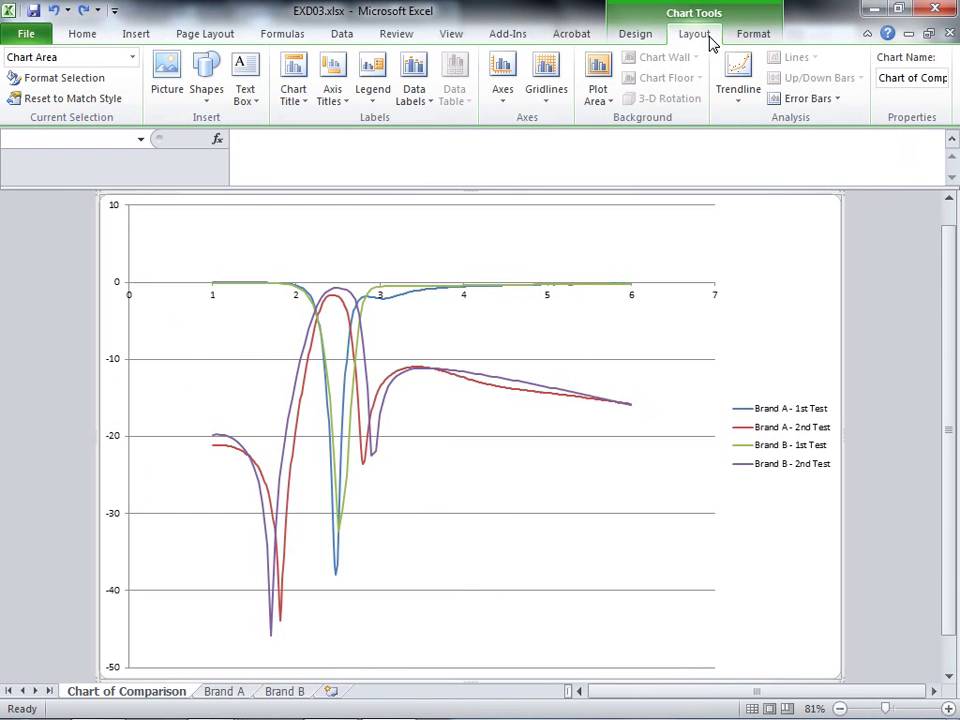
pyautogui.click(298, 100)
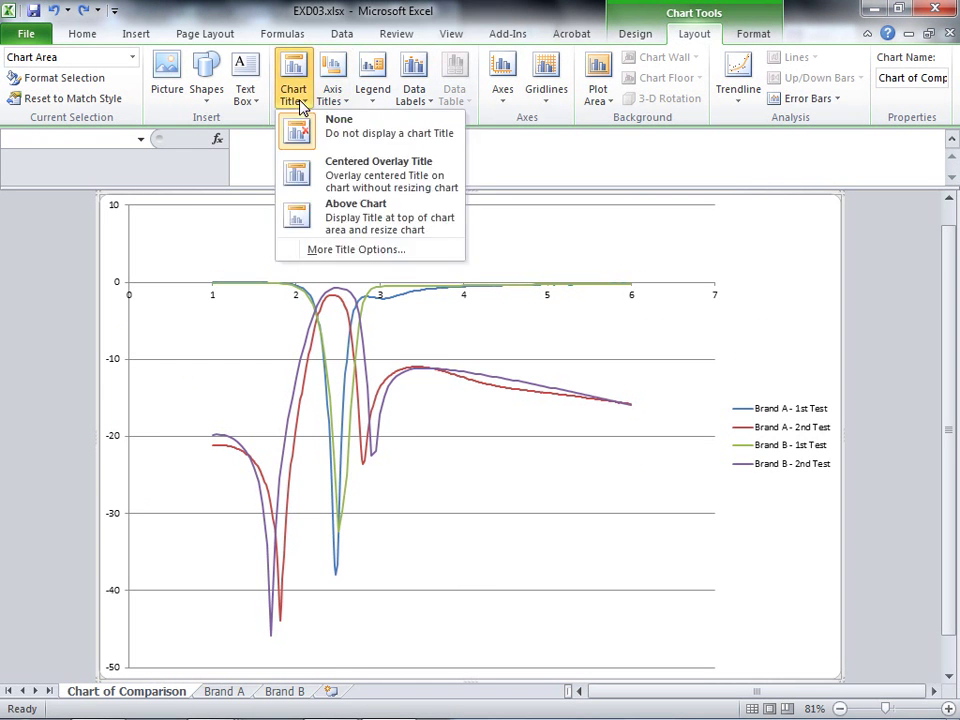
pyautogui.click(362, 235)
# Replace the chart title's placeholder text with "Comparison of test results of two brands"
pyautogui.click(470, 214)
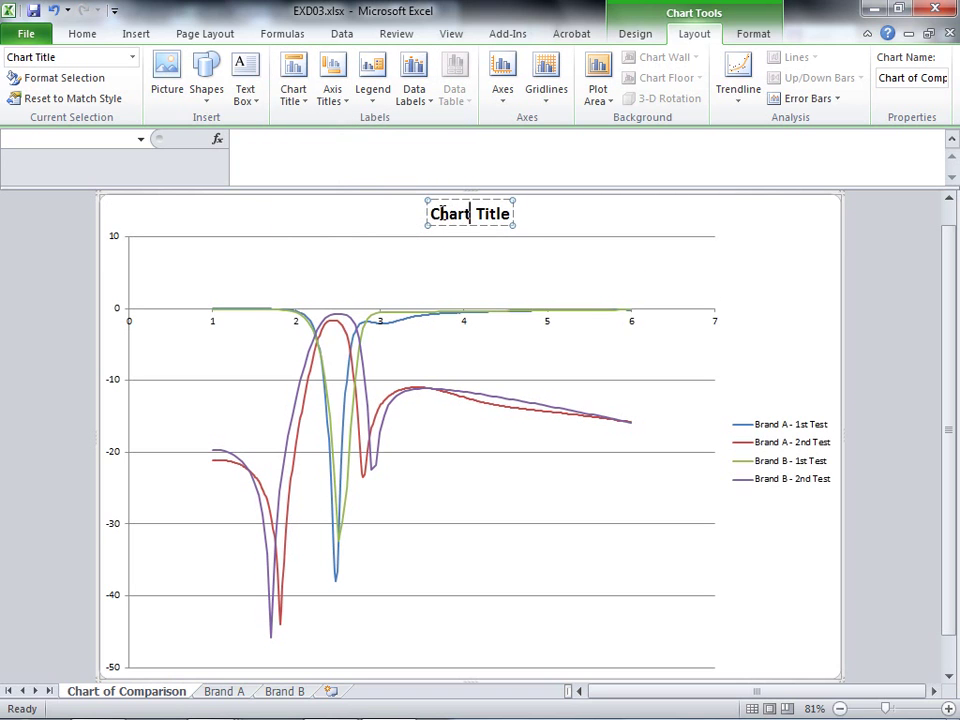
pyautogui.moveTo(434, 214); pyautogui.dragTo(508, 216)
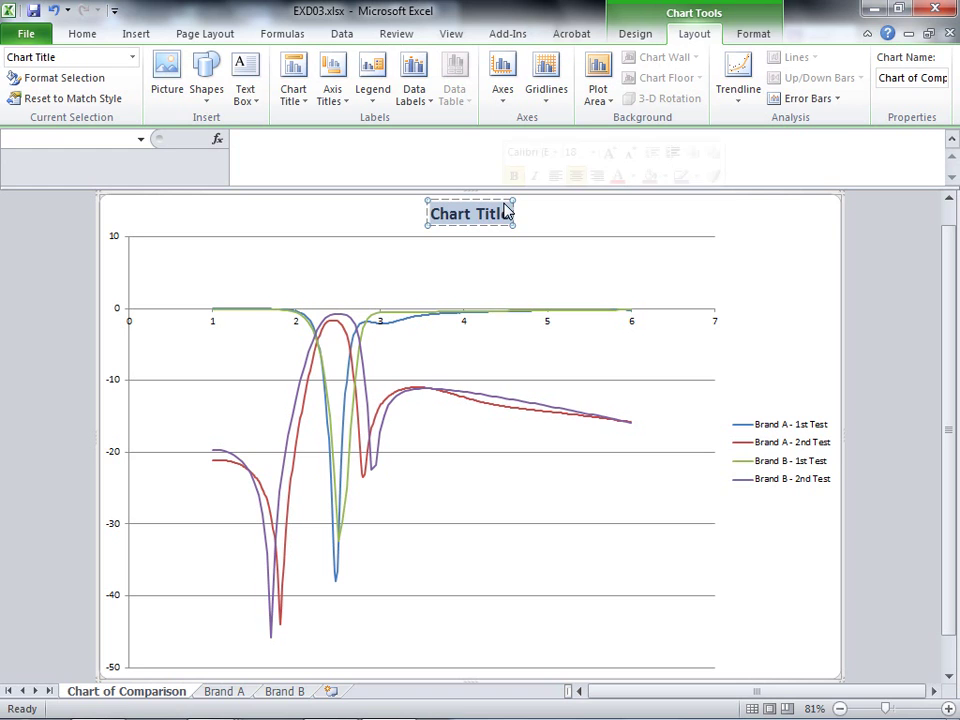
pyautogui.moveTo(434, 214); pyautogui.dragTo(508, 222)
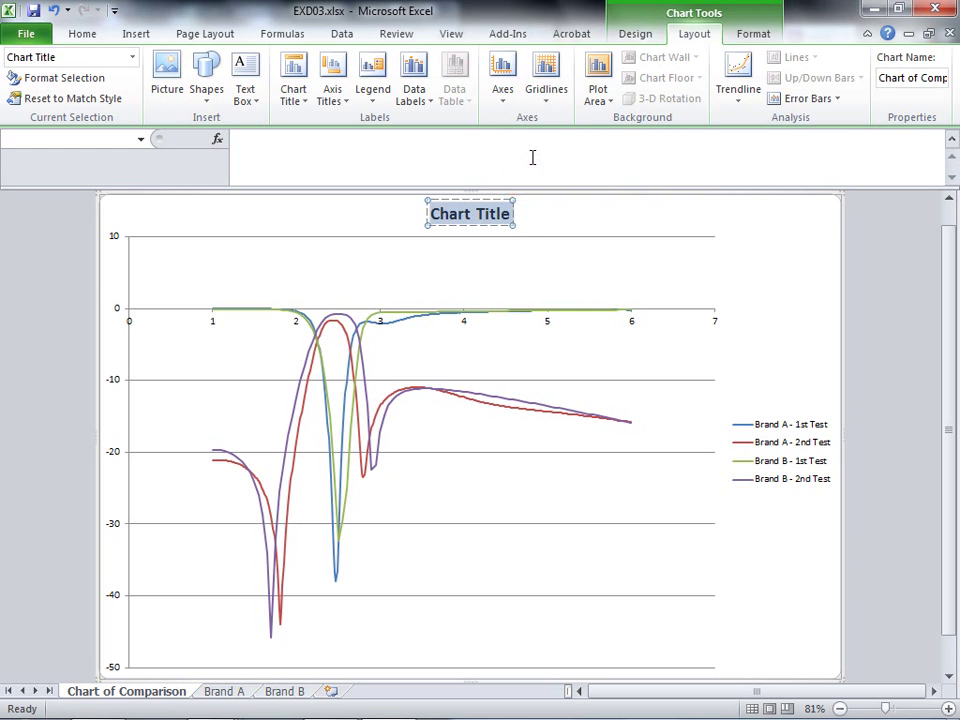
pyautogui.write('Compar')
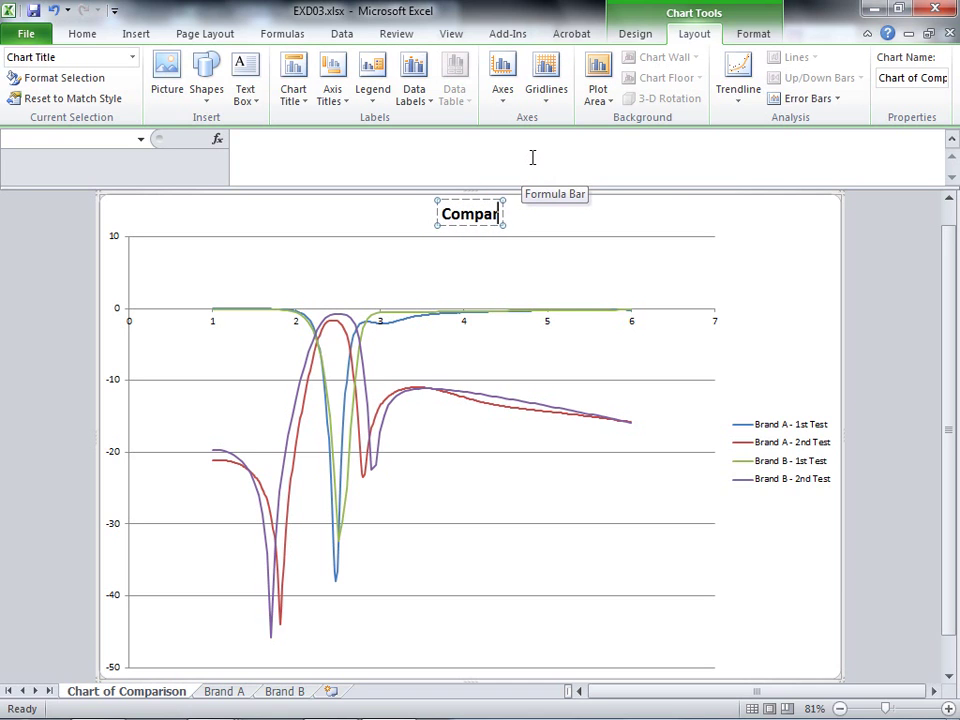
pyautogui.write('ison  ')
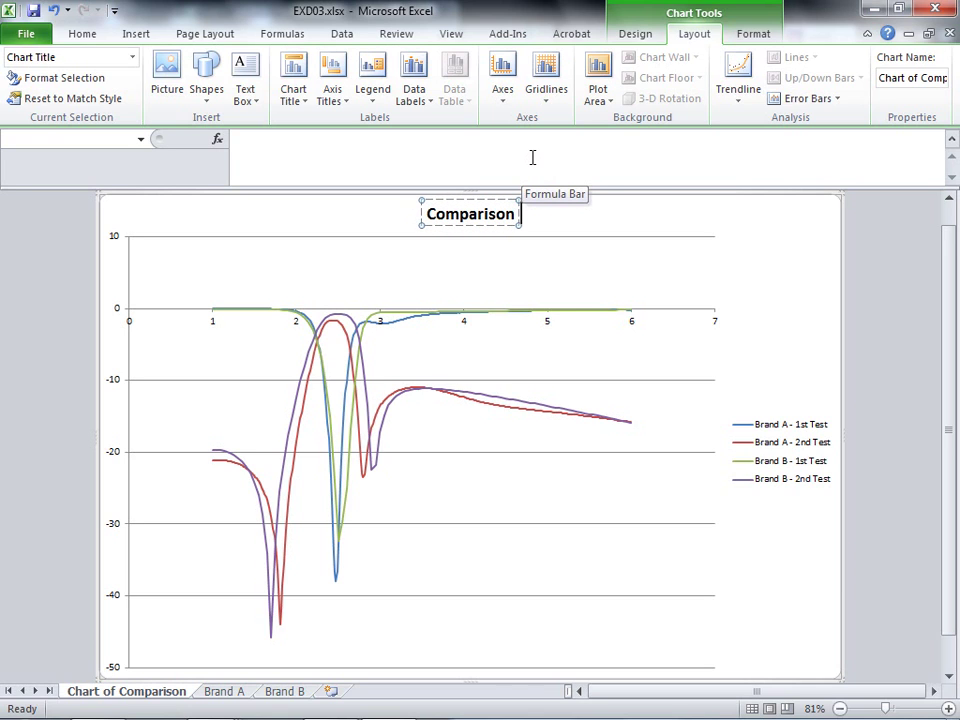
pyautogui.write('of')
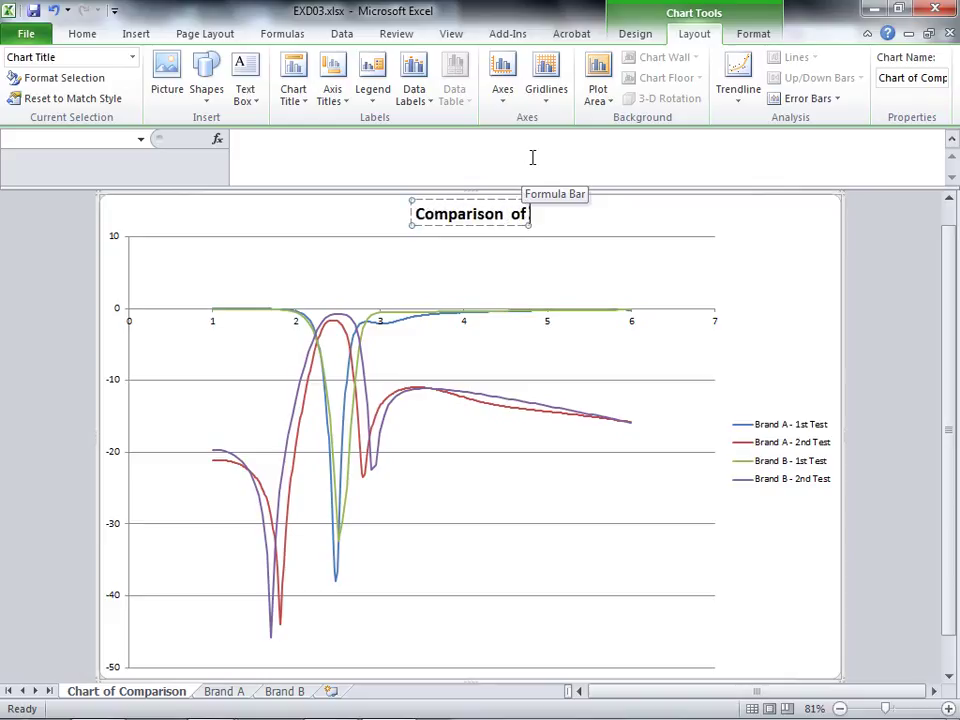
pyautogui.write(' test')
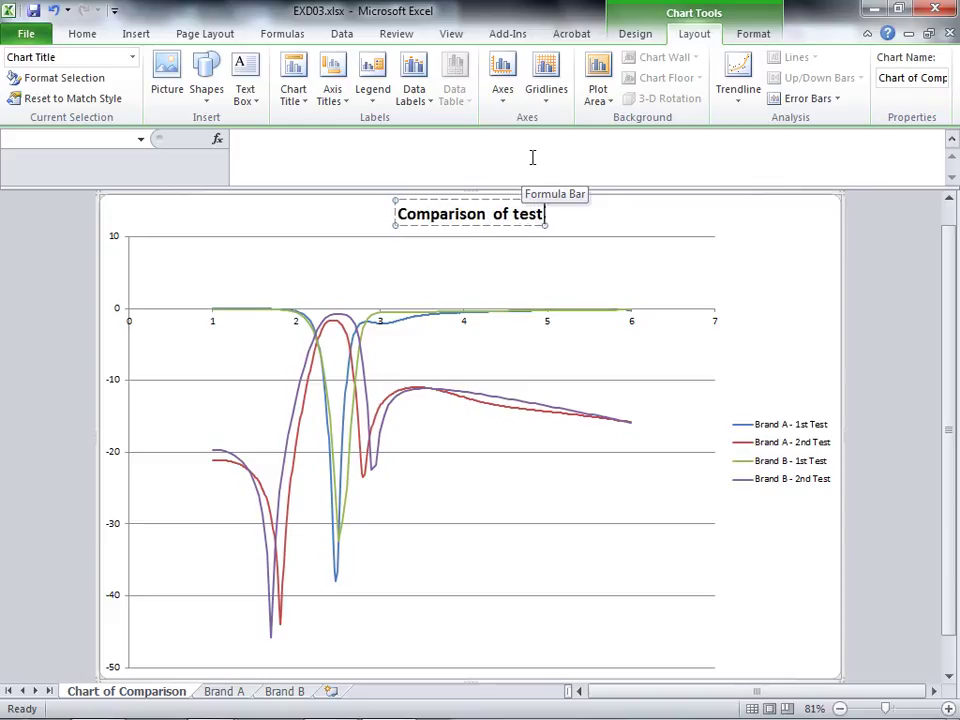
pyautogui.write(' result')
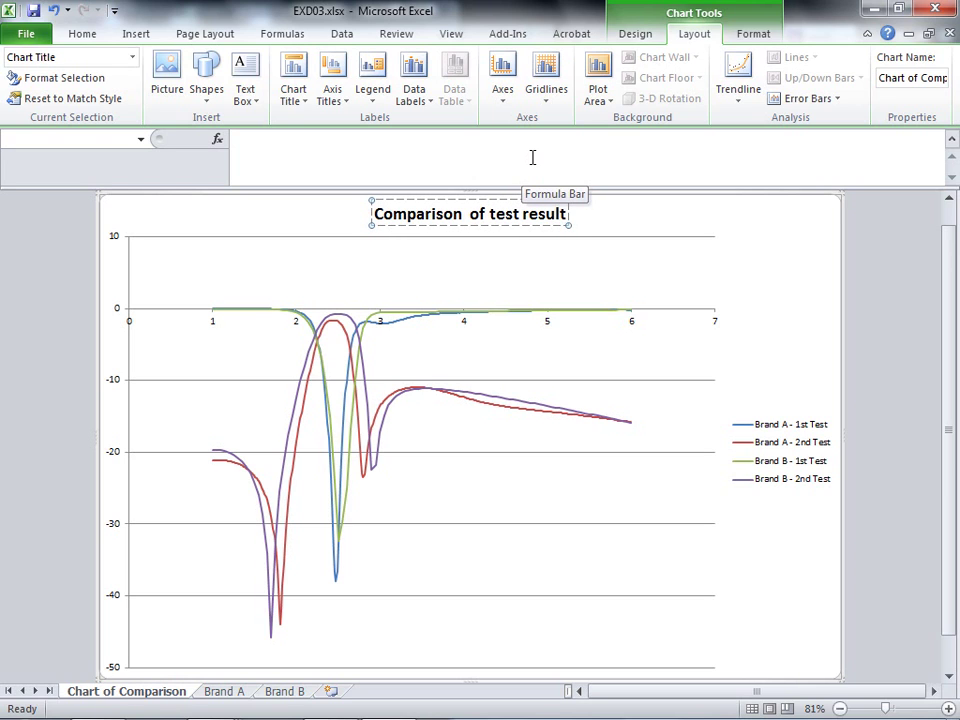
pyautogui.write('s of')
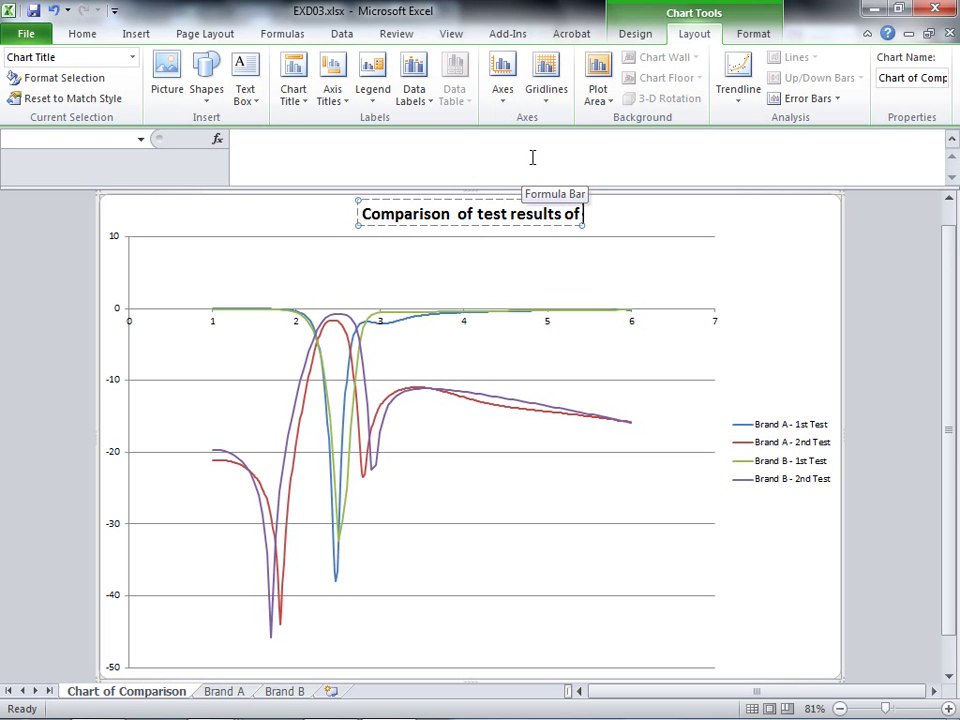
pyautogui.write(' two')
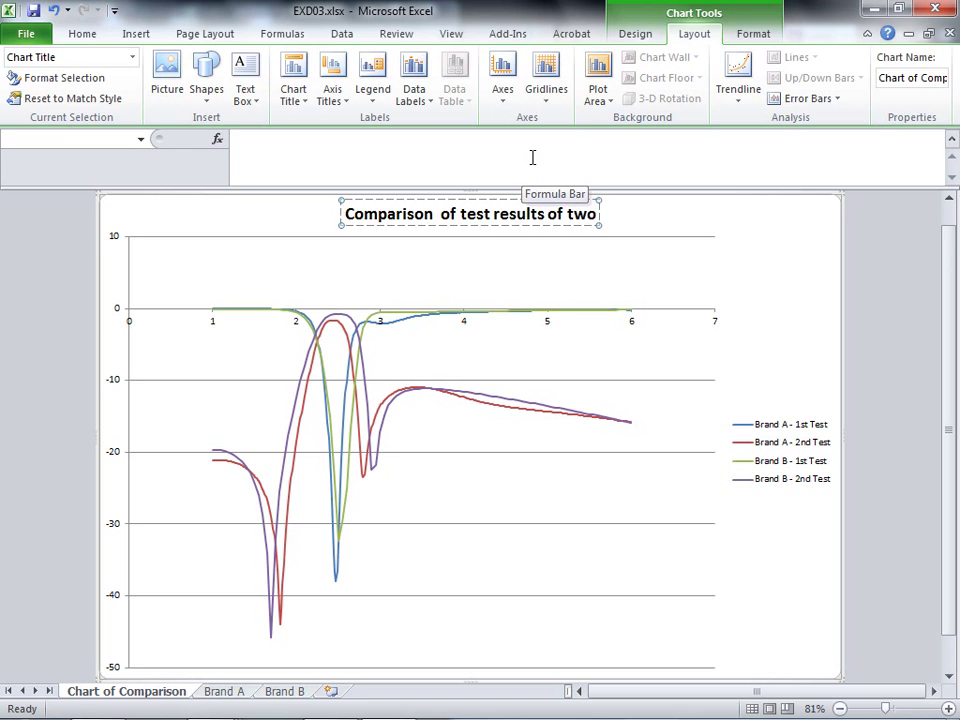
pyautogui.write(' brands')
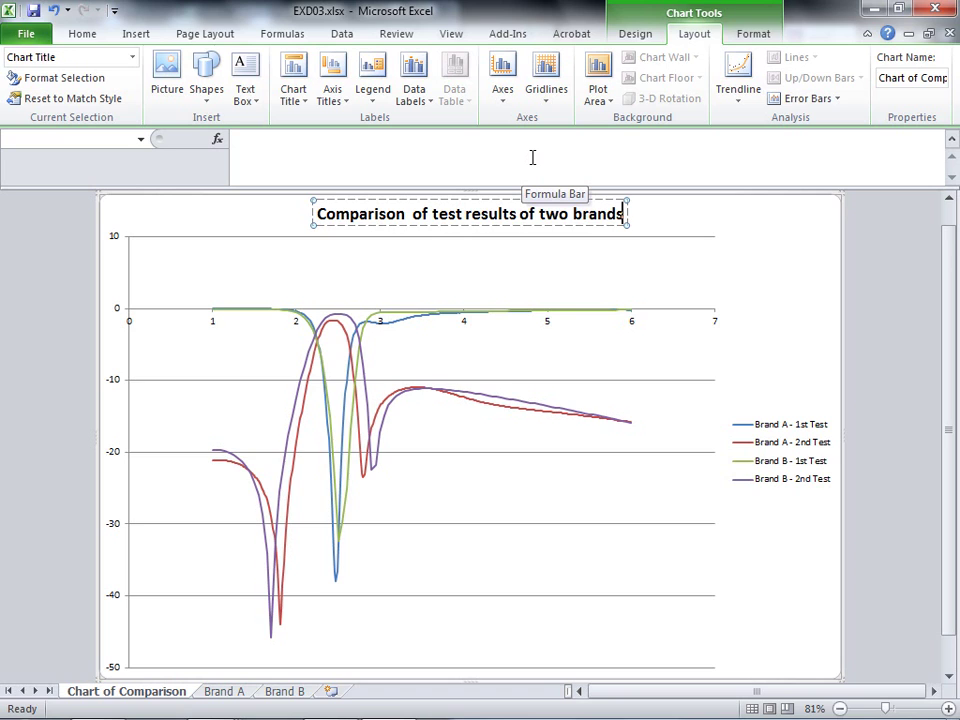
pyautogui.click(500, 244)
# Add a primary horizontal axis title below the axis and set its text to "Interval of testing"
pyautogui.click(336, 95)
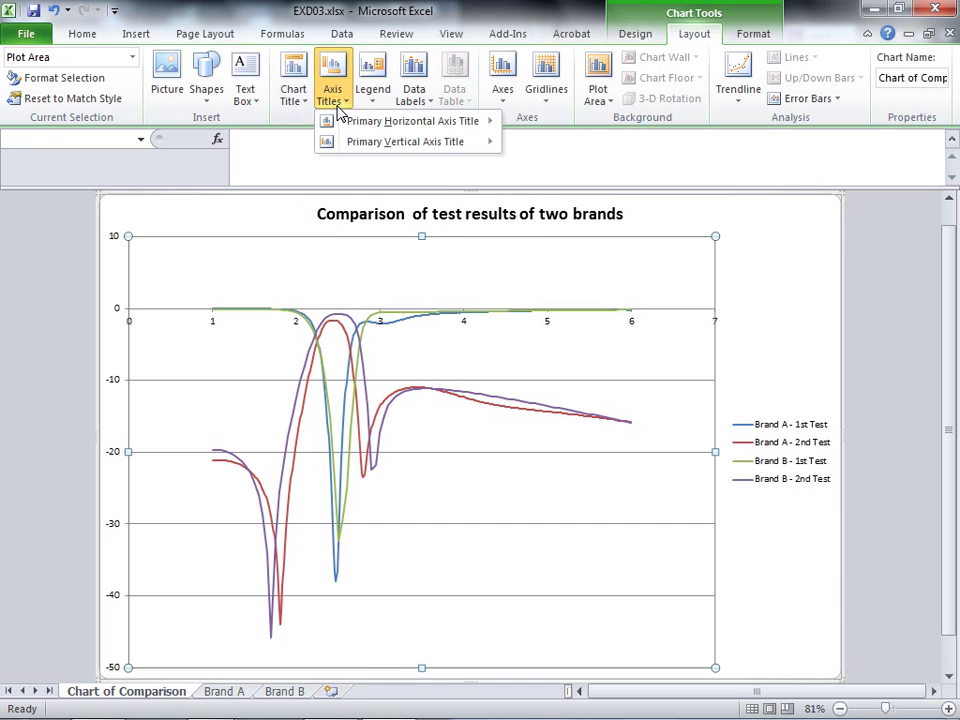
pyautogui.moveTo(345, 128)
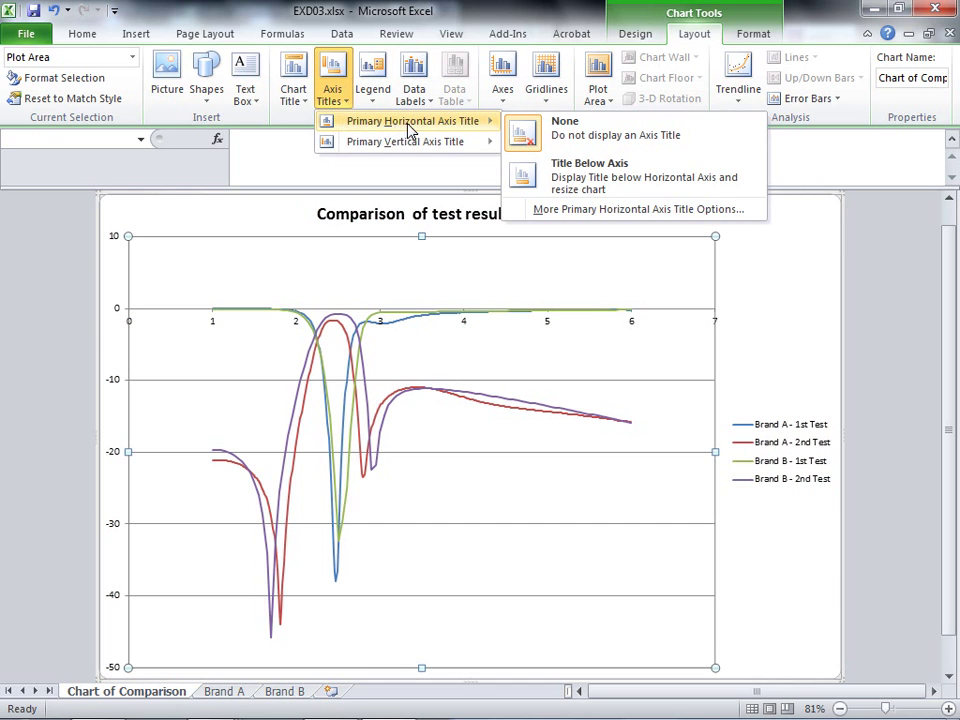
pyautogui.click(580, 187)
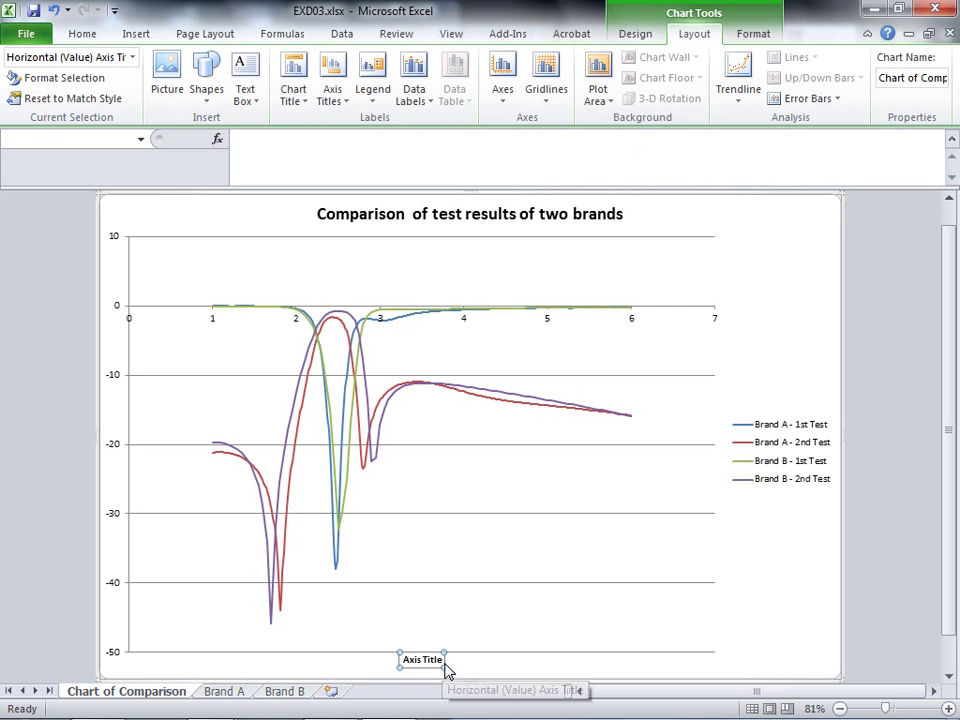
pyautogui.moveTo(405, 660); pyautogui.dragTo(443, 661)
pyautogui.write('Ti')
pyautogui.write('terval')
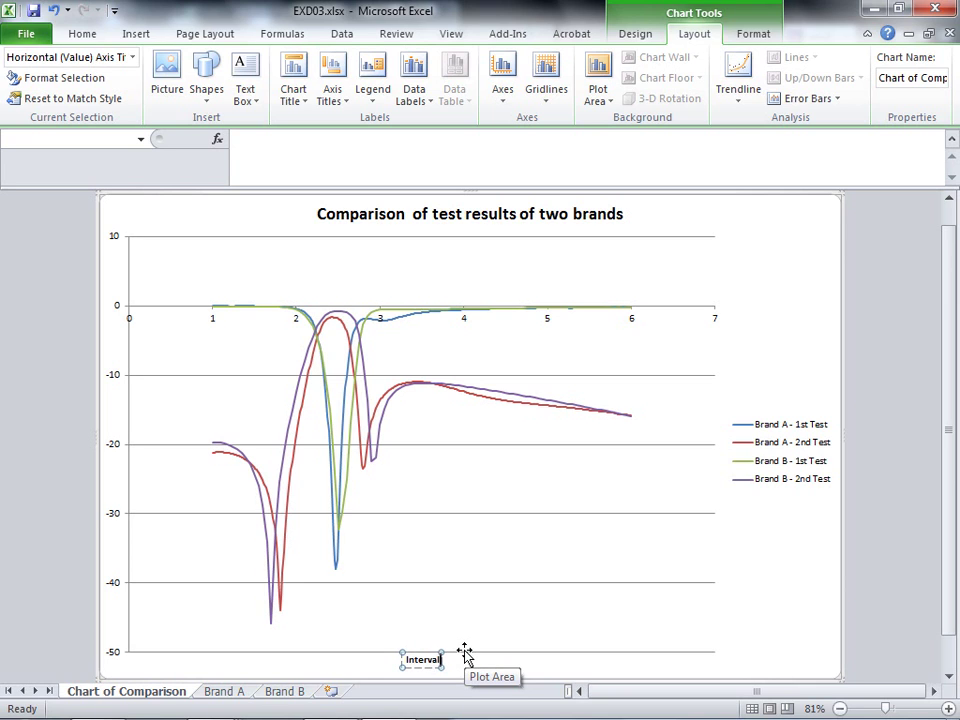
pyautogui.write(' of testing')
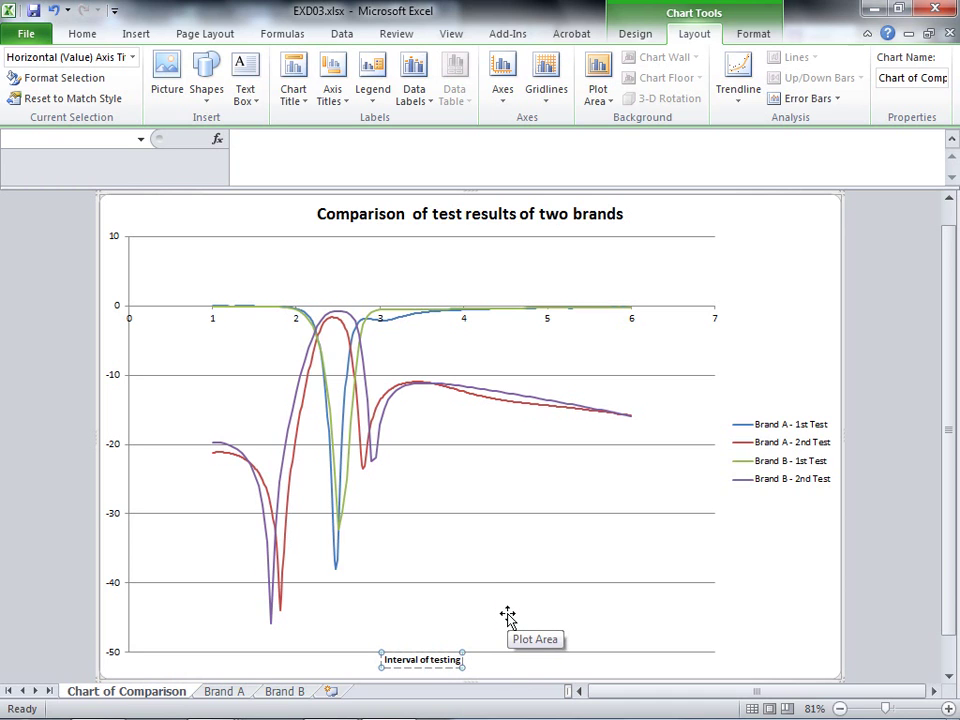
# Check the exercise's vertical axis label requirement and add a rotated primary vertical axis title to the chart
pyautogui.click(331, 92)
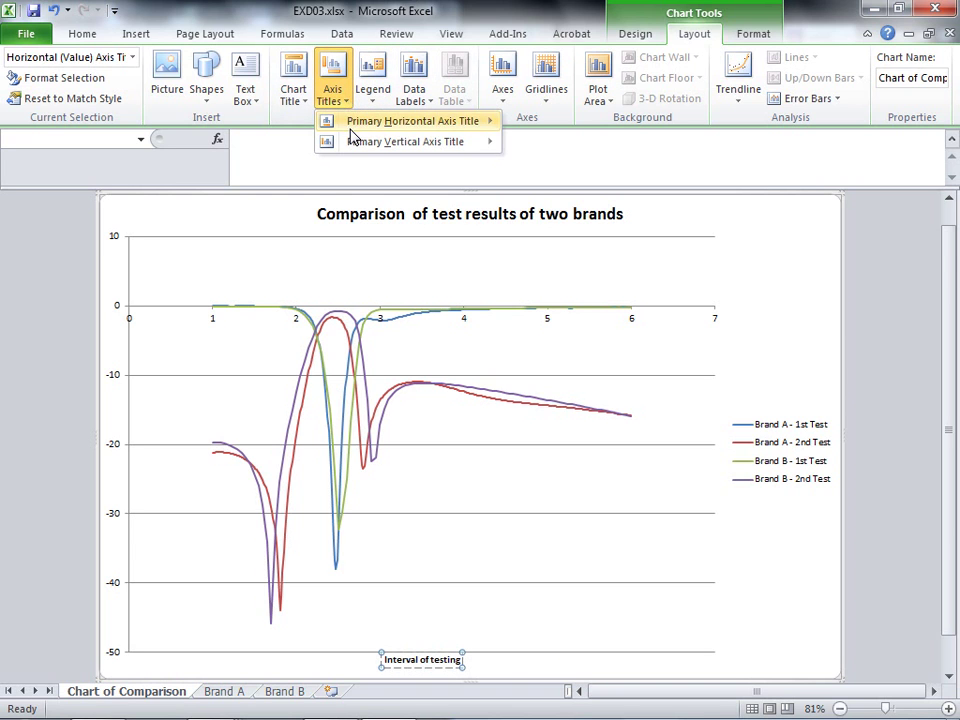
pyautogui.moveTo(351, 128)
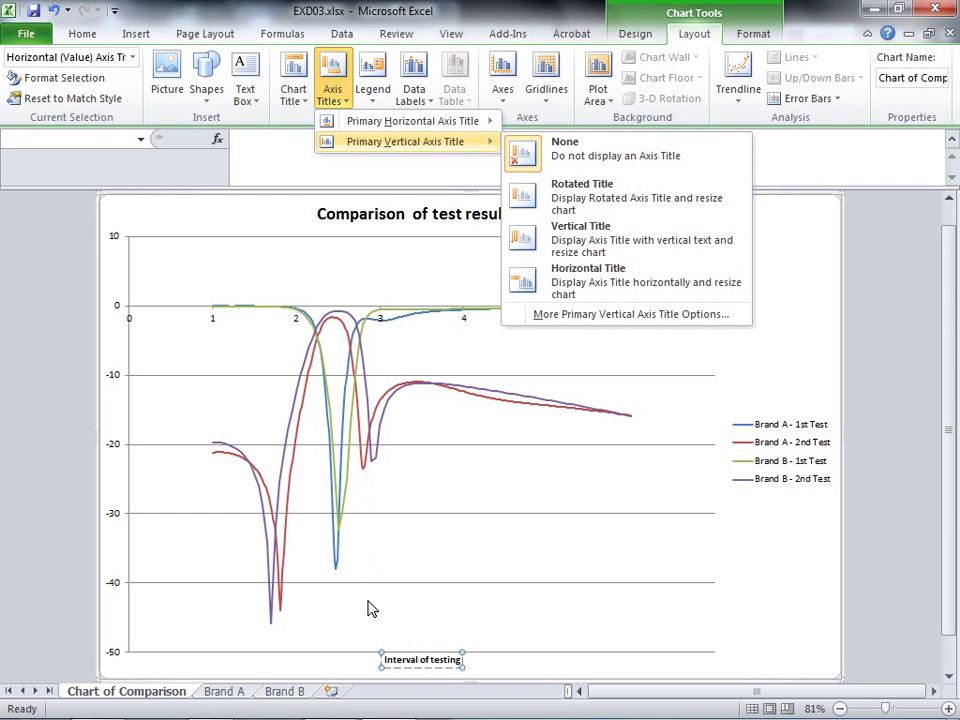
pyautogui.click(332, 699)
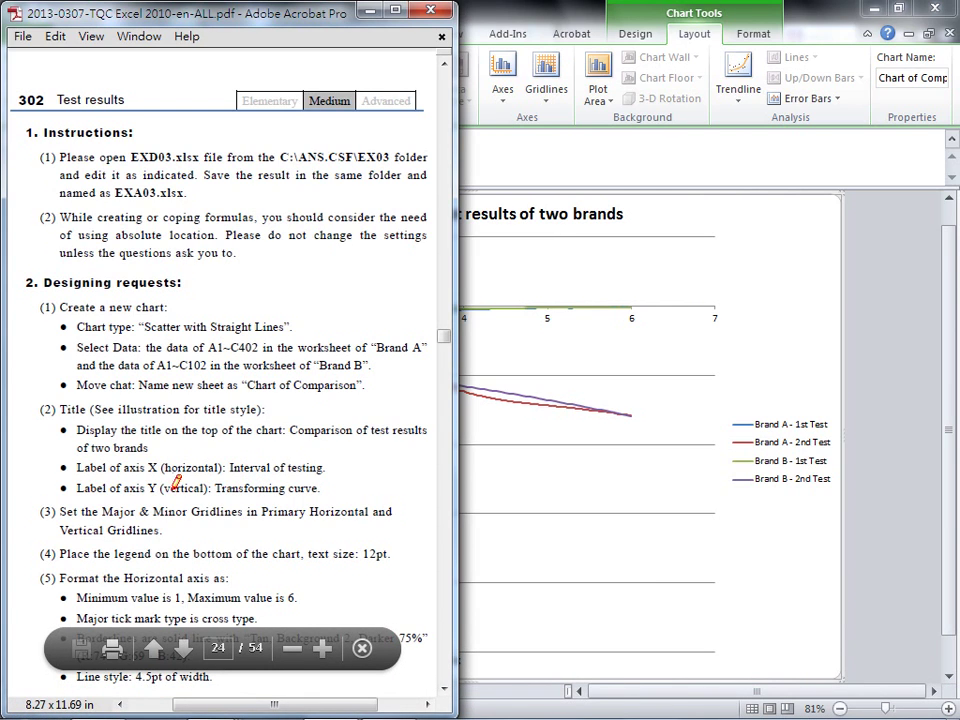
pyautogui.moveTo(162, 495); pyautogui.dragTo(311, 495)
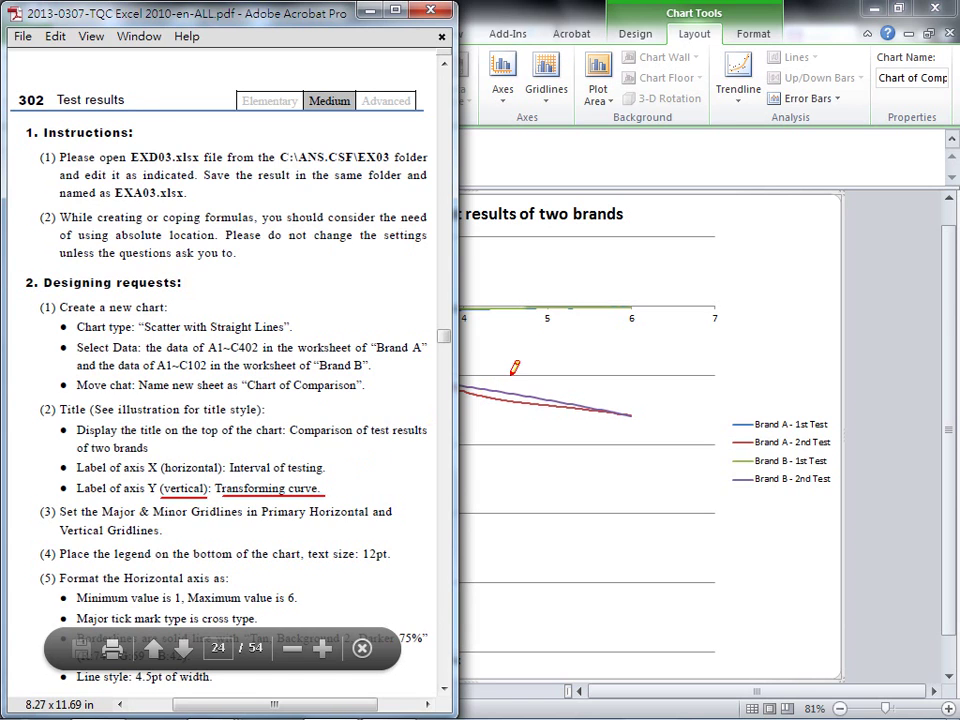
pyautogui.press('Escape')
pyautogui.click(508, 133)
pyautogui.click(336, 98)
pyautogui.moveTo(390, 143)
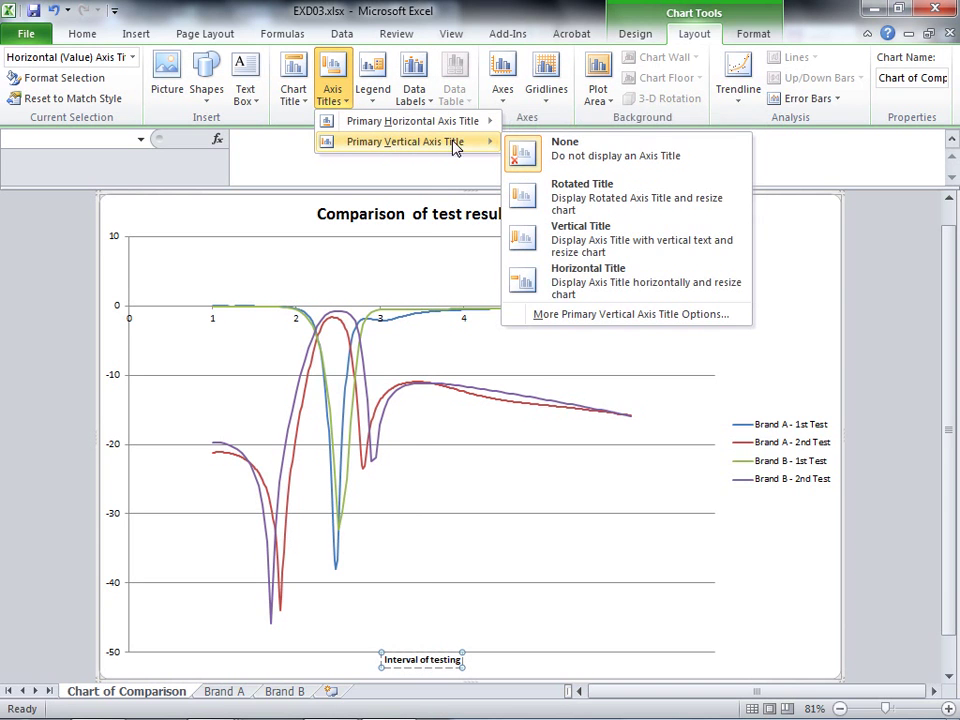
pyautogui.click(561, 205)
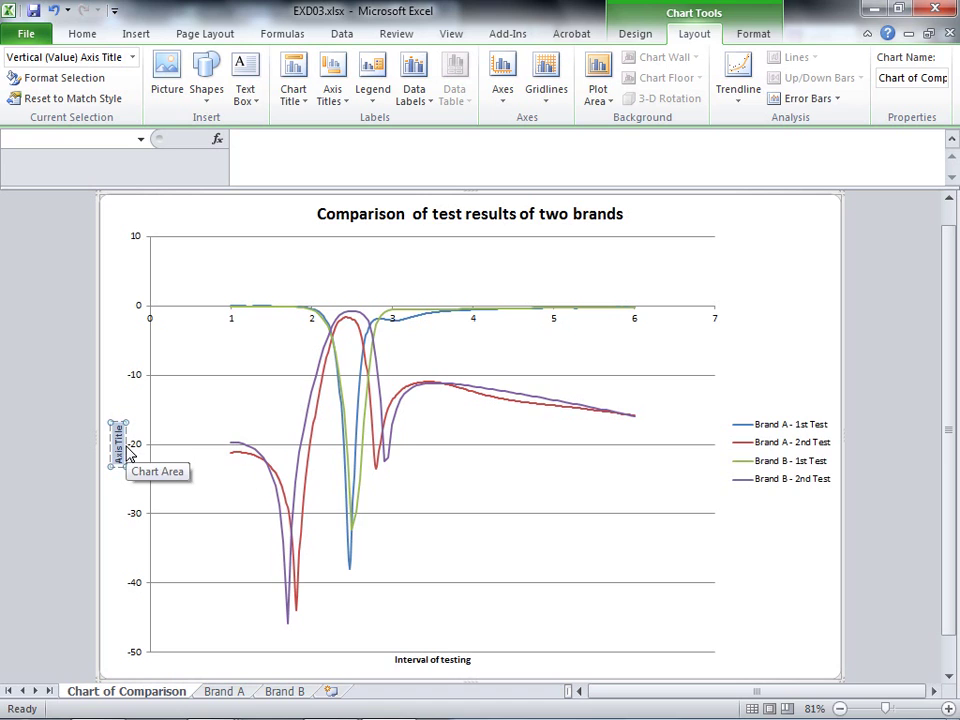
# Replace the vertical axis title's placeholder text with "Transforming curve"
pyautogui.press('BackSpace')
pyautogui.write('Transfo')
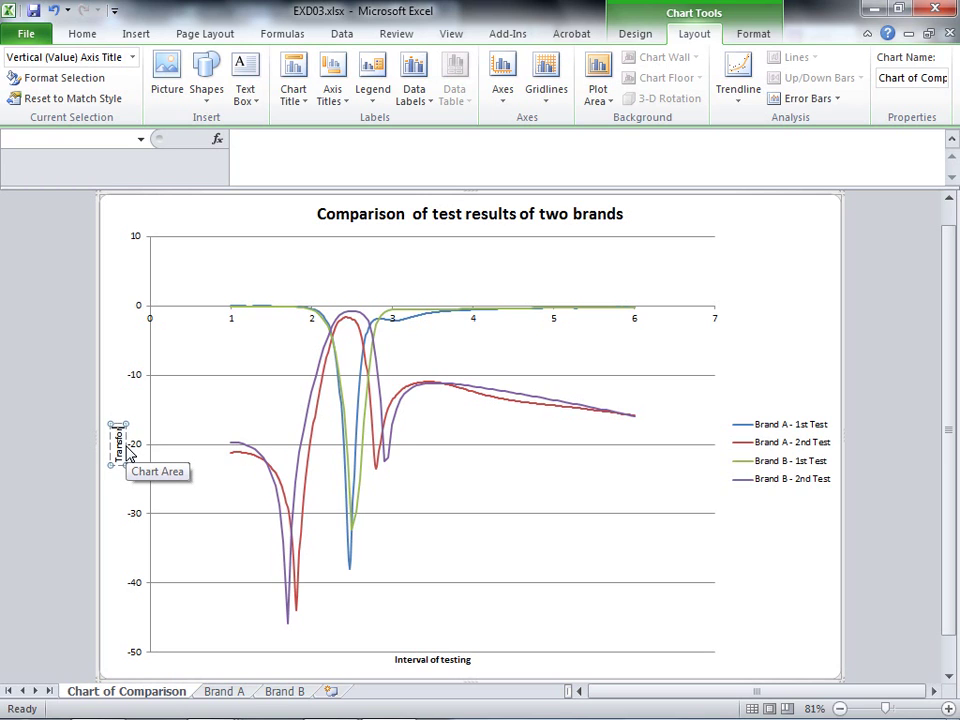
pyautogui.write('rm')
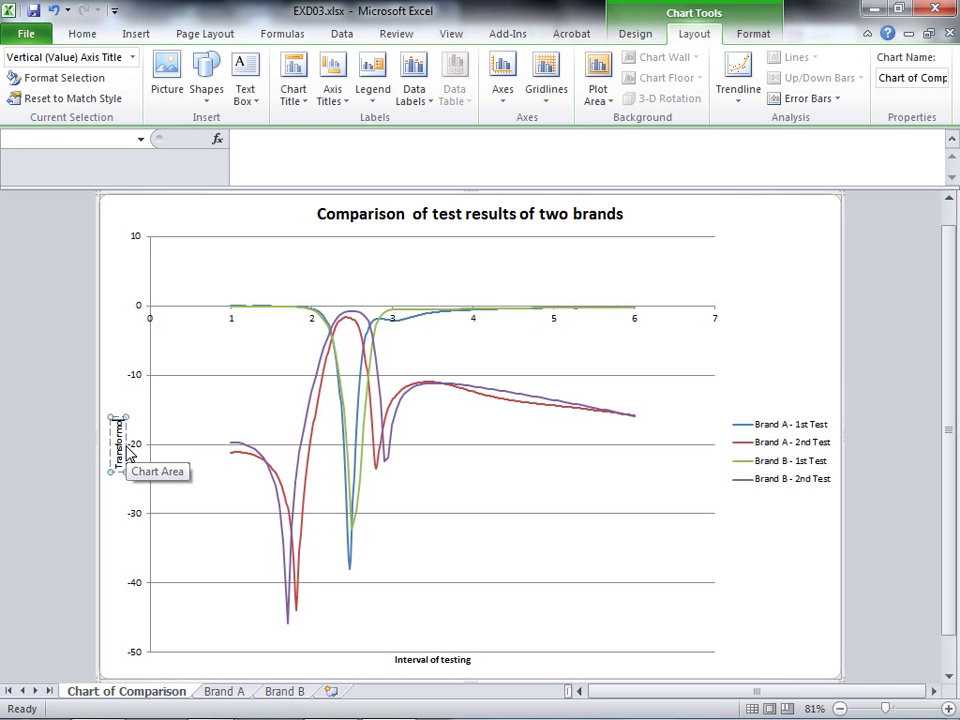
pyautogui.write('ing')
pyautogui.write(' d')
pyautogui.write('u')
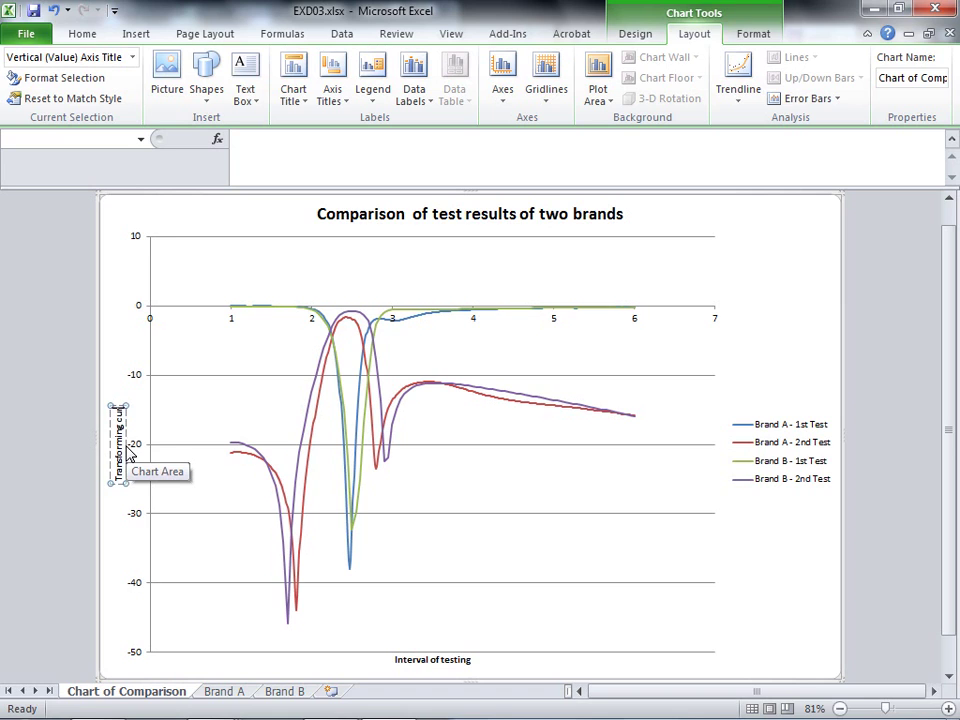
pyautogui.write('rve')
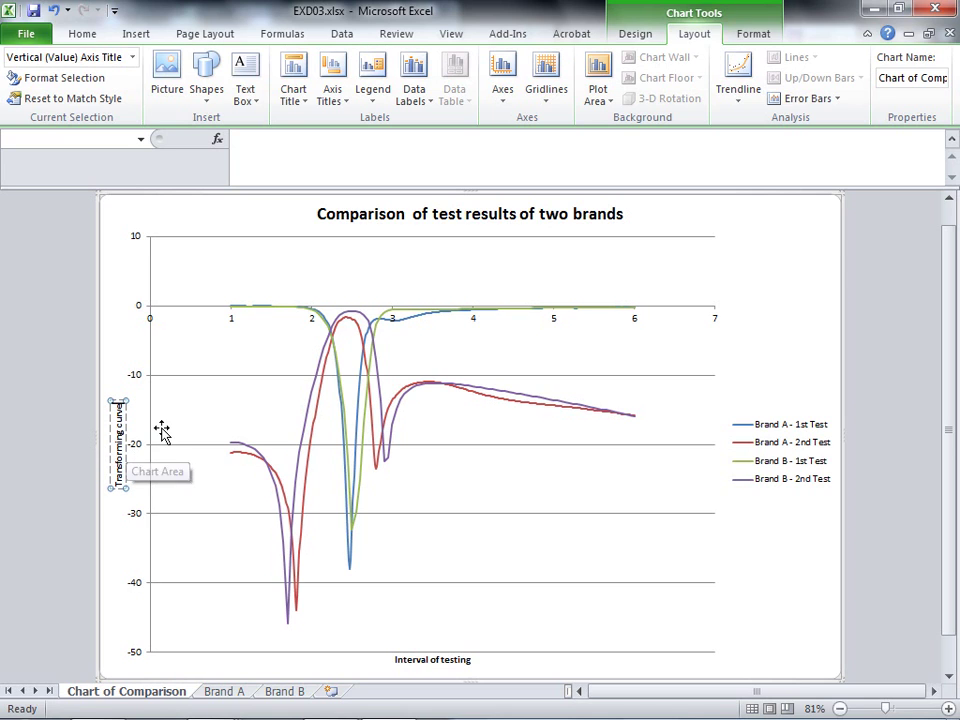
pyautogui.click(129, 342)
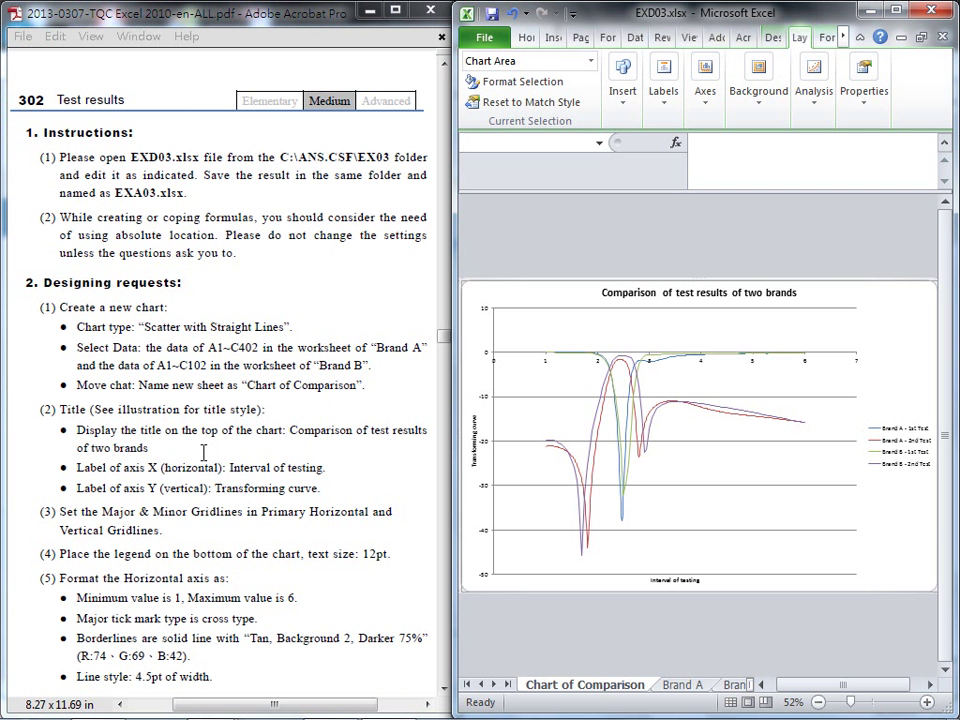
# Display major and minor gridlines for both the primary horizontal and primary vertical gridlines, as the exercise requires
pyautogui.moveTo(192, 517); pyautogui.dragTo(244, 516)
pyautogui.moveTo(103, 517); pyautogui.dragTo(187, 517)
pyautogui.moveTo(265, 517); pyautogui.dragTo(360, 517)
pyautogui.moveTo(66, 531); pyautogui.dragTo(160, 533)
pyautogui.press('Escape')
pyautogui.click(901, 15)
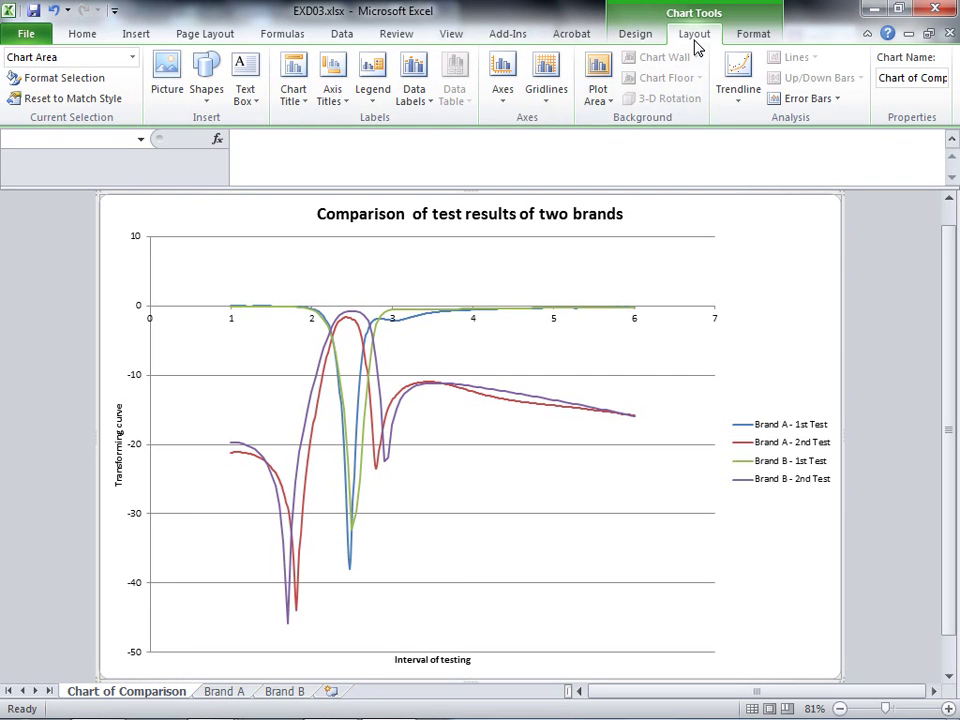
pyautogui.click(548, 100)
pyautogui.moveTo(558, 127)
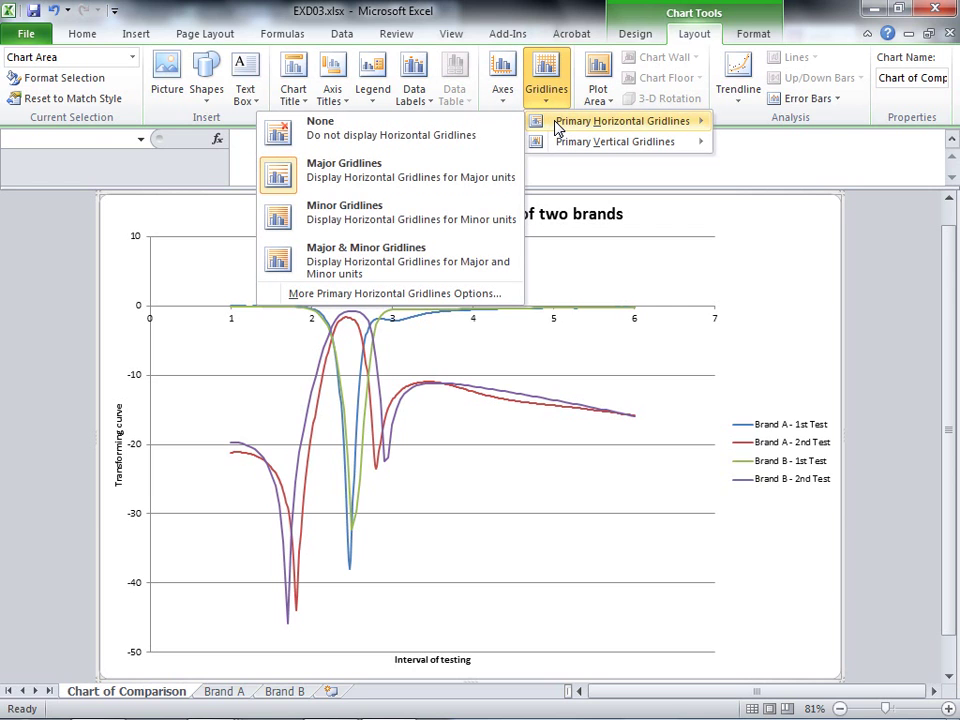
pyautogui.click(346, 270)
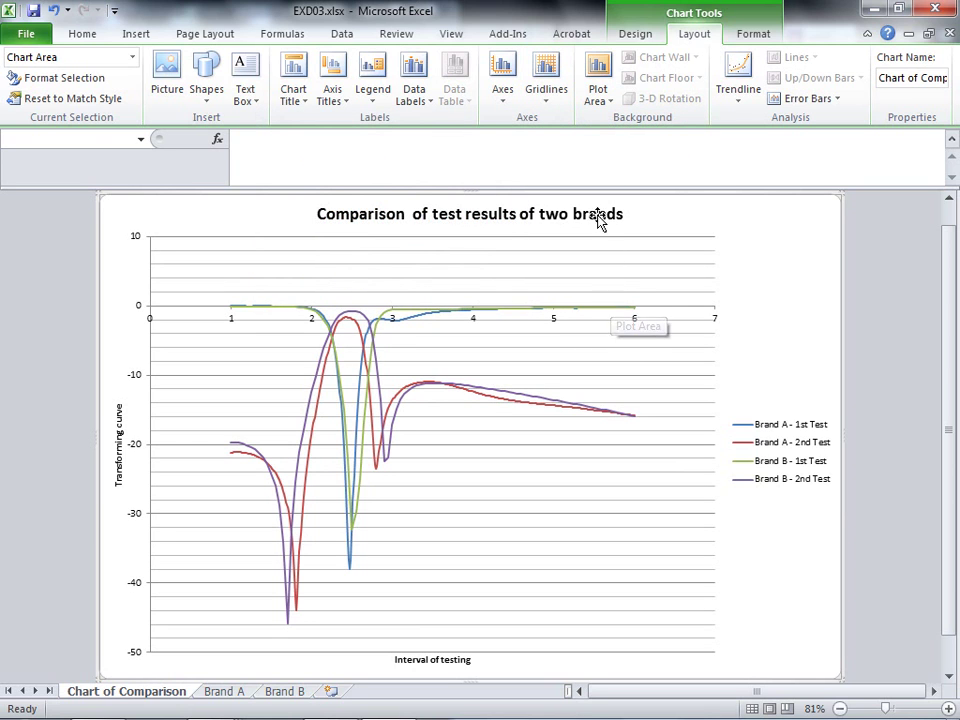
pyautogui.click(548, 92)
pyautogui.moveTo(588, 146)
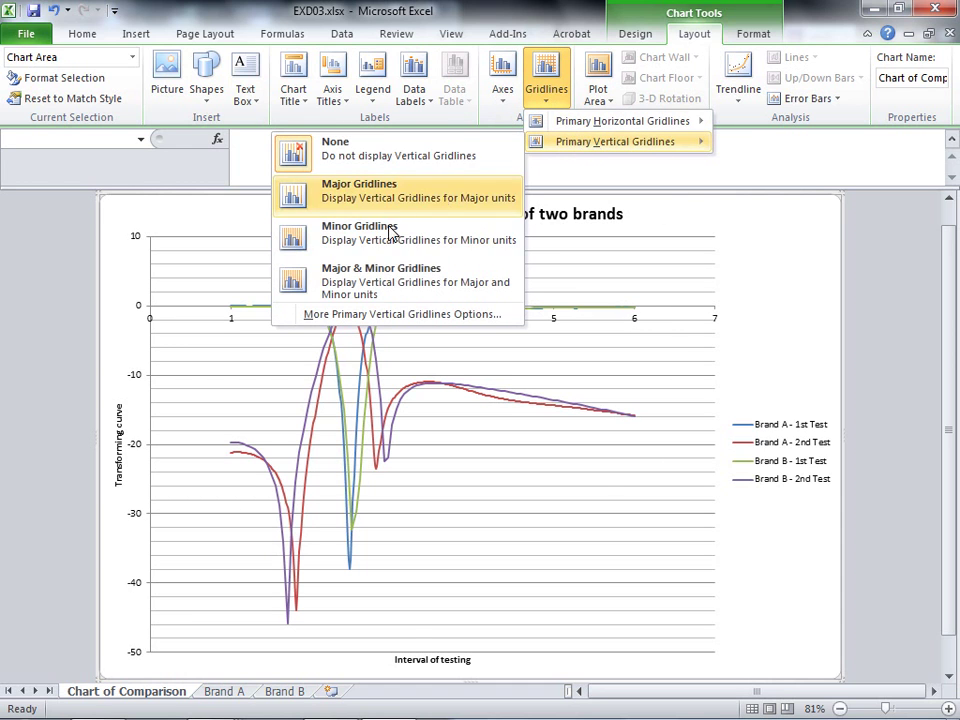
pyautogui.click(375, 275)
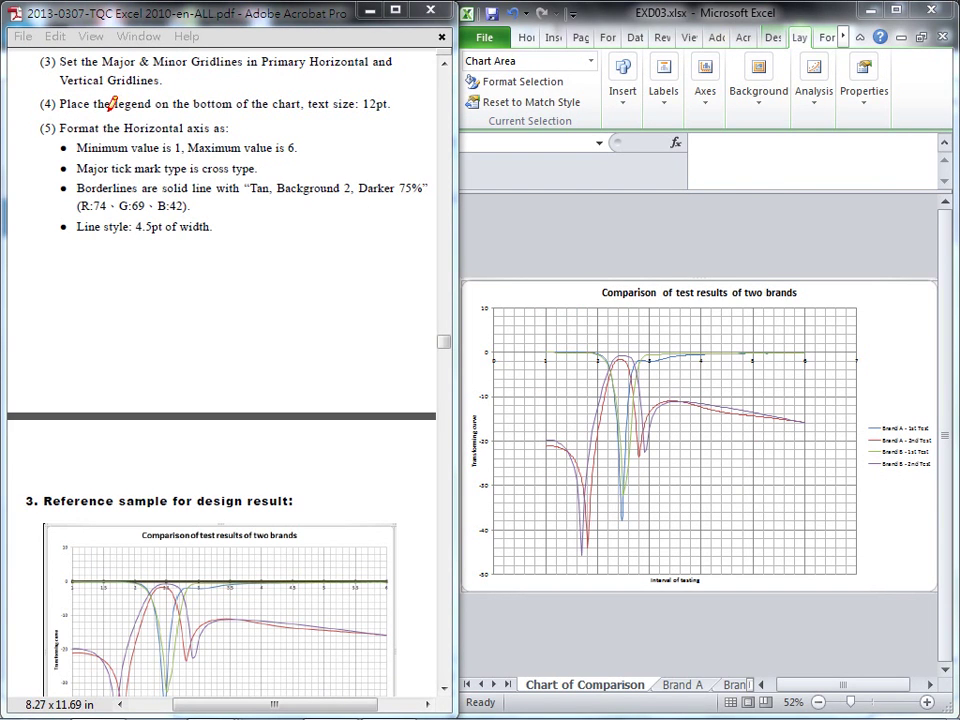
# Check the exercise's legend requirement and show the legend at the bottom of the chart
pyautogui.moveTo(113, 111); pyautogui.dragTo(150, 111)
pyautogui.moveTo(156, 110); pyautogui.dragTo(297, 110)
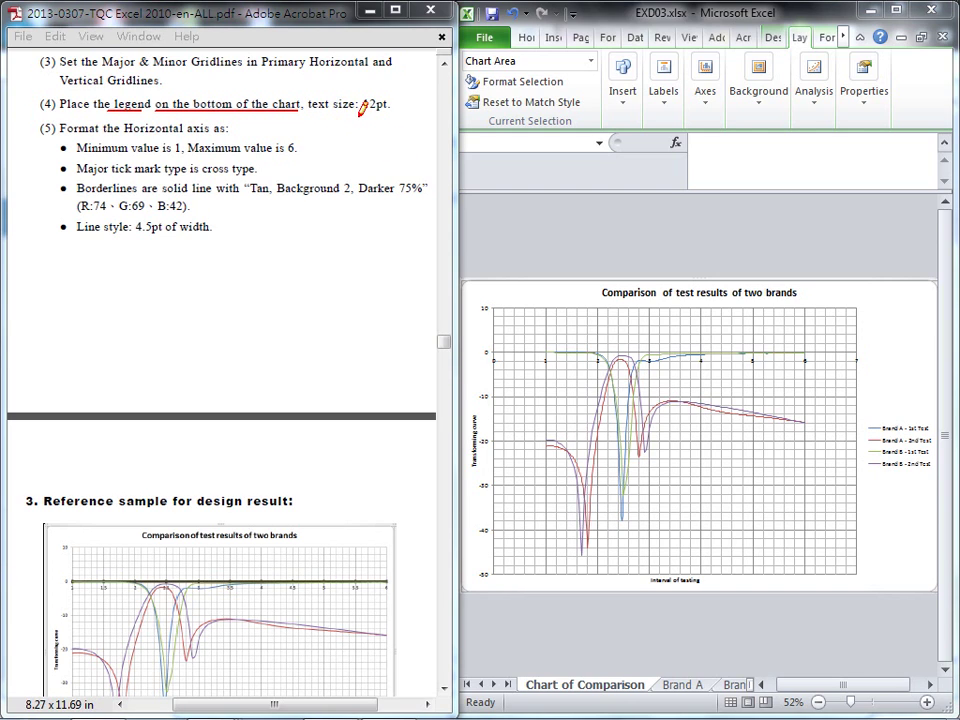
pyautogui.moveTo(363, 111); pyautogui.dragTo(387, 113)
pyautogui.press('Escape')
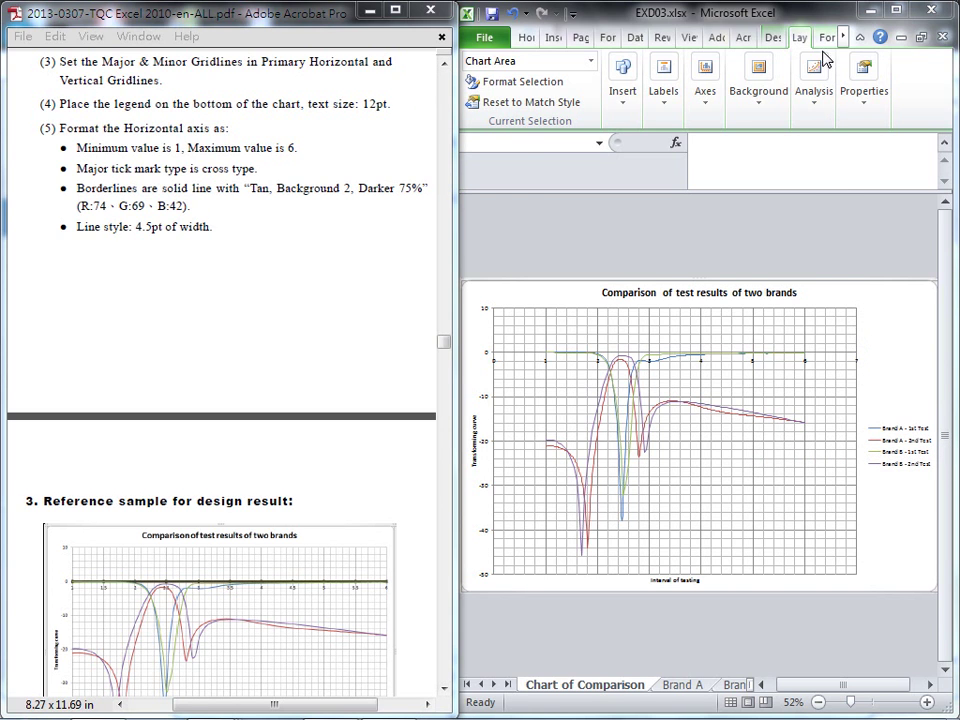
pyautogui.click(898, 9)
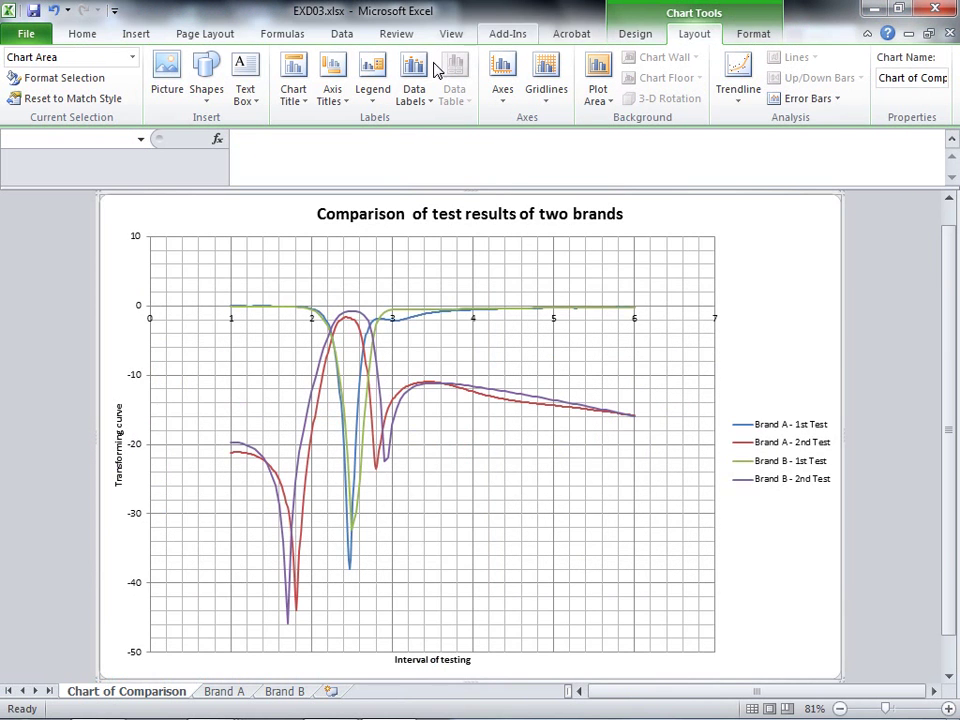
pyautogui.click(376, 105)
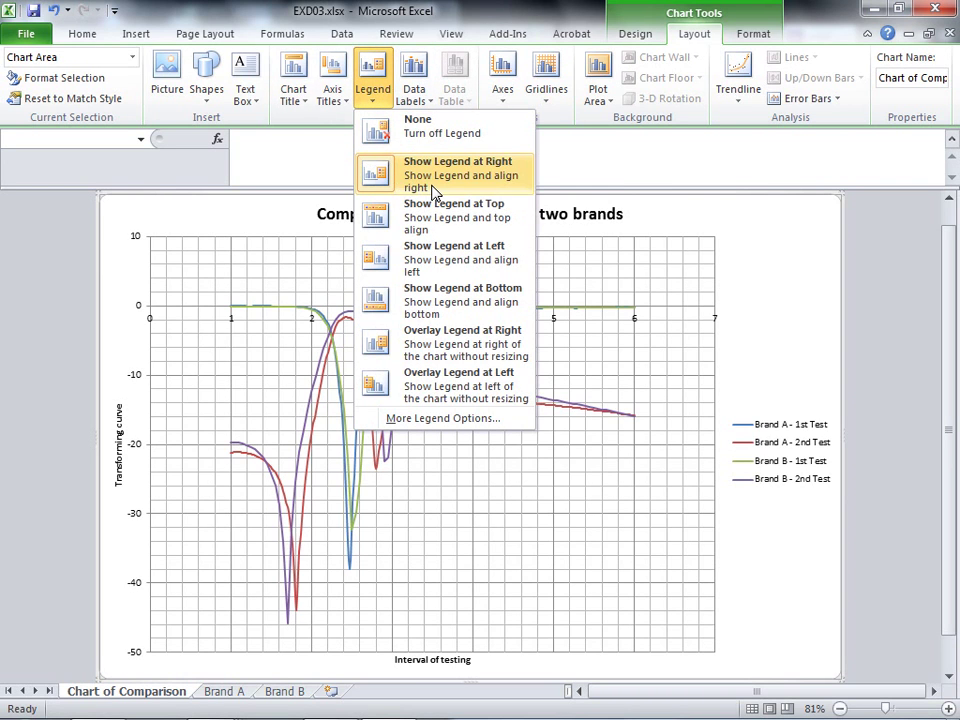
pyautogui.click(447, 297)
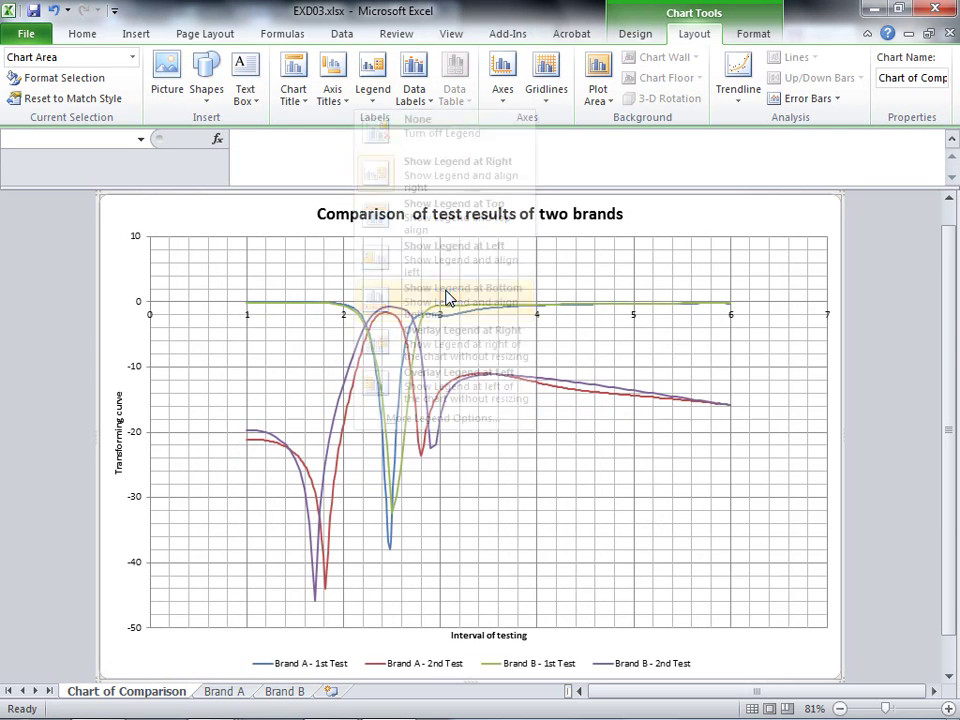
# Set the chart legend's font size to 12
pyautogui.click(553, 670)
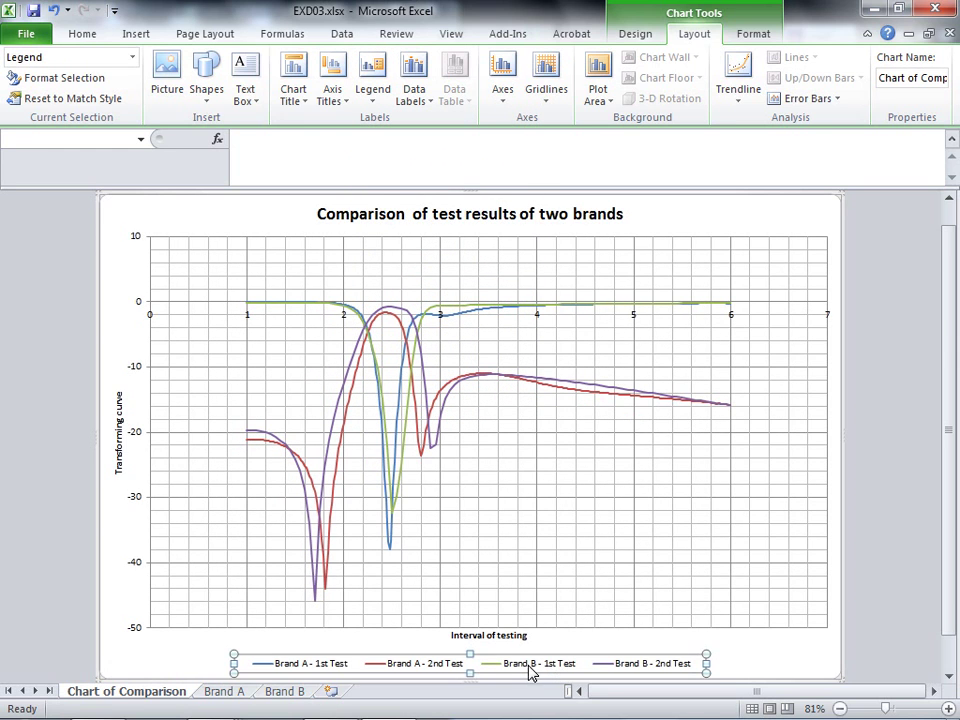
pyautogui.click(80, 34)
pyautogui.click(221, 65)
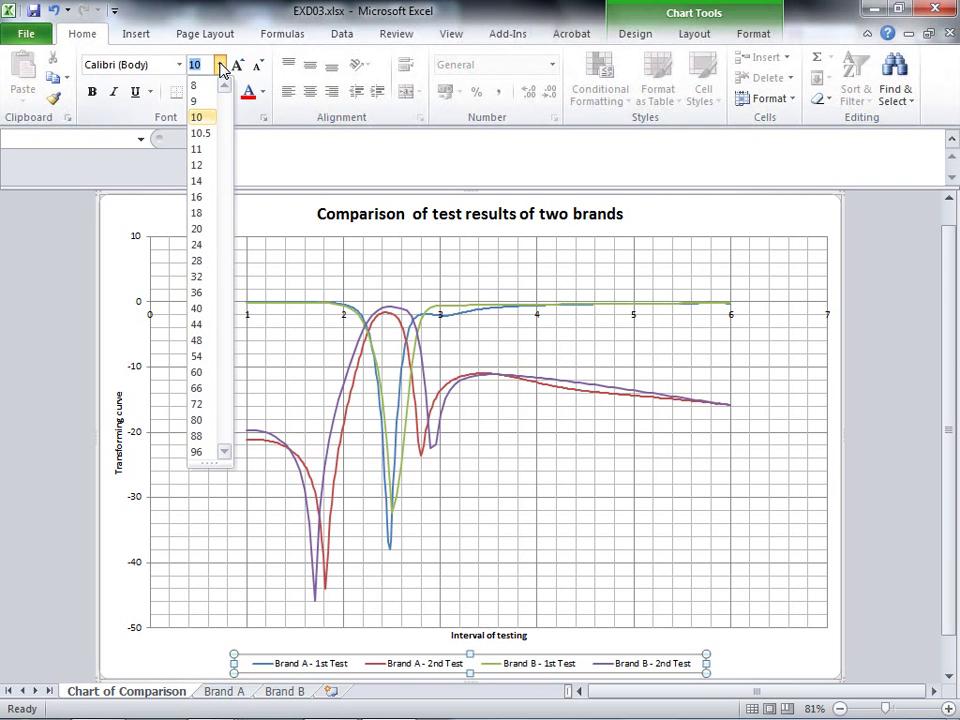
pyautogui.click(203, 166)
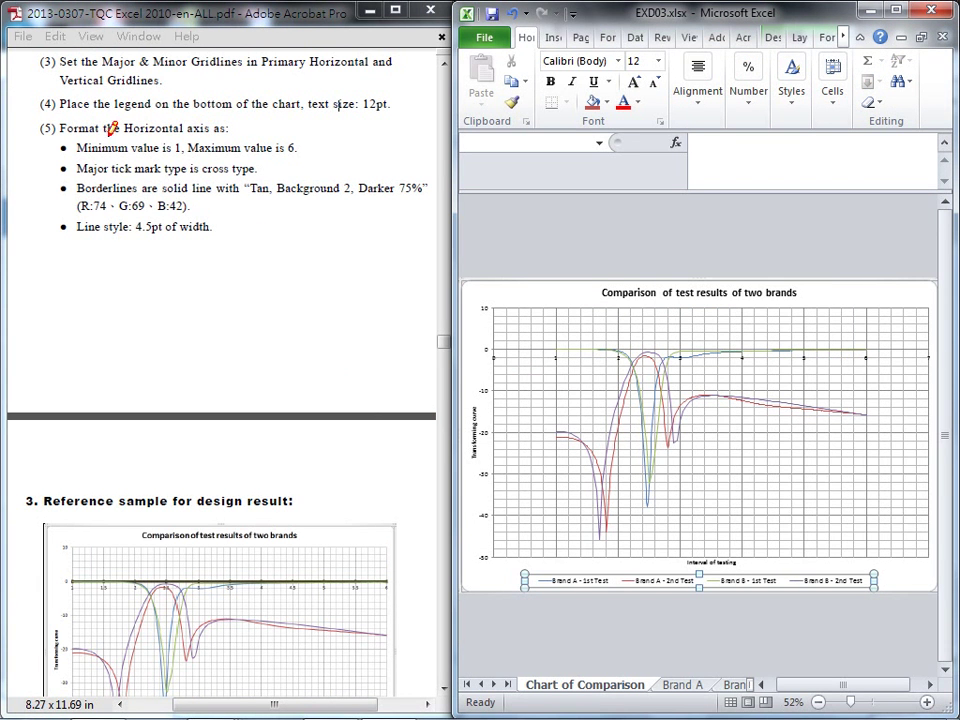
# Check the exercise's horizontal axis requirements and open the primary horizontal axis's formatting options
pyautogui.moveTo(104, 134); pyautogui.dragTo(229, 134)
pyautogui.moveTo(513, 349); pyautogui.dragTo(889, 349)
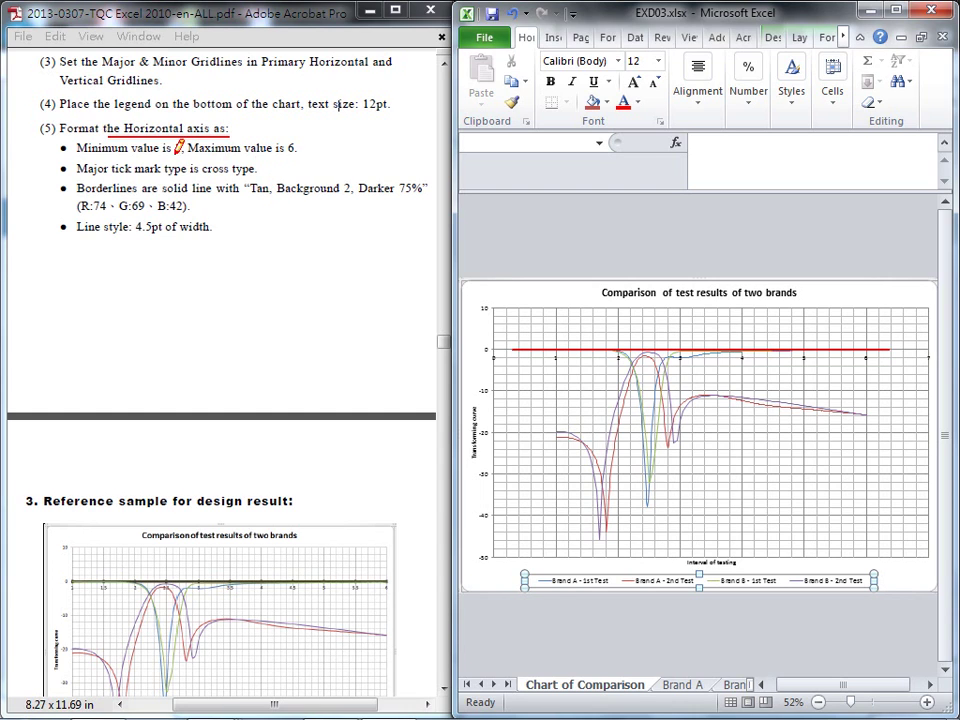
pyautogui.moveTo(142, 156); pyautogui.dragTo(190, 156)
pyautogui.moveTo(263, 156); pyautogui.dragTo(311, 156)
pyautogui.press('Escape')
pyautogui.click(897, 10)
pyautogui.click(697, 36)
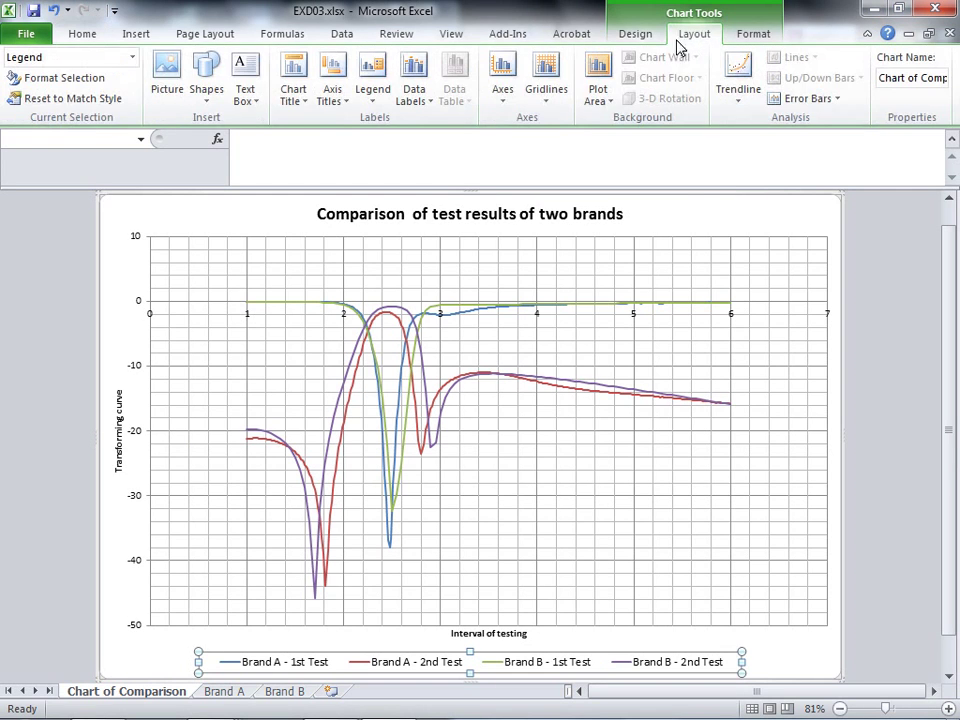
pyautogui.click(503, 108)
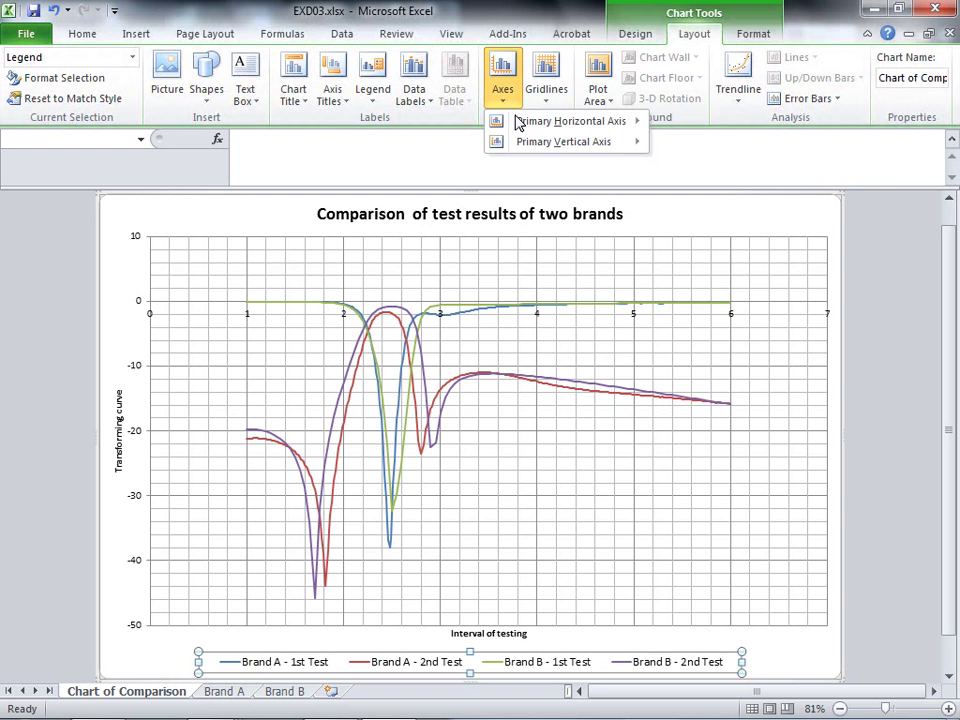
pyautogui.moveTo(499, 121)
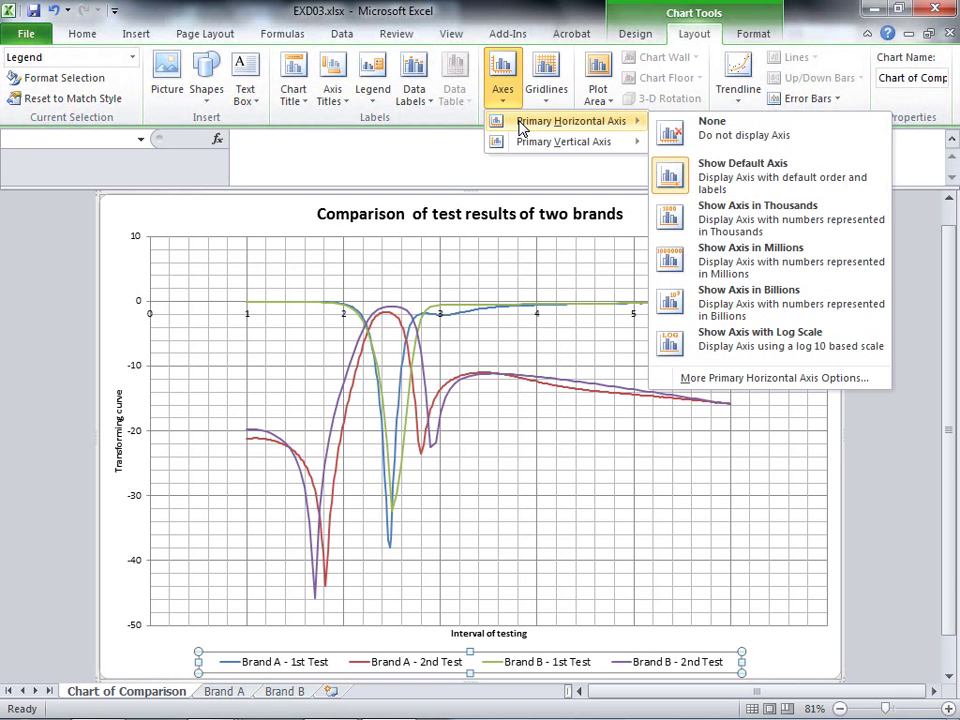
pyautogui.click(762, 378)
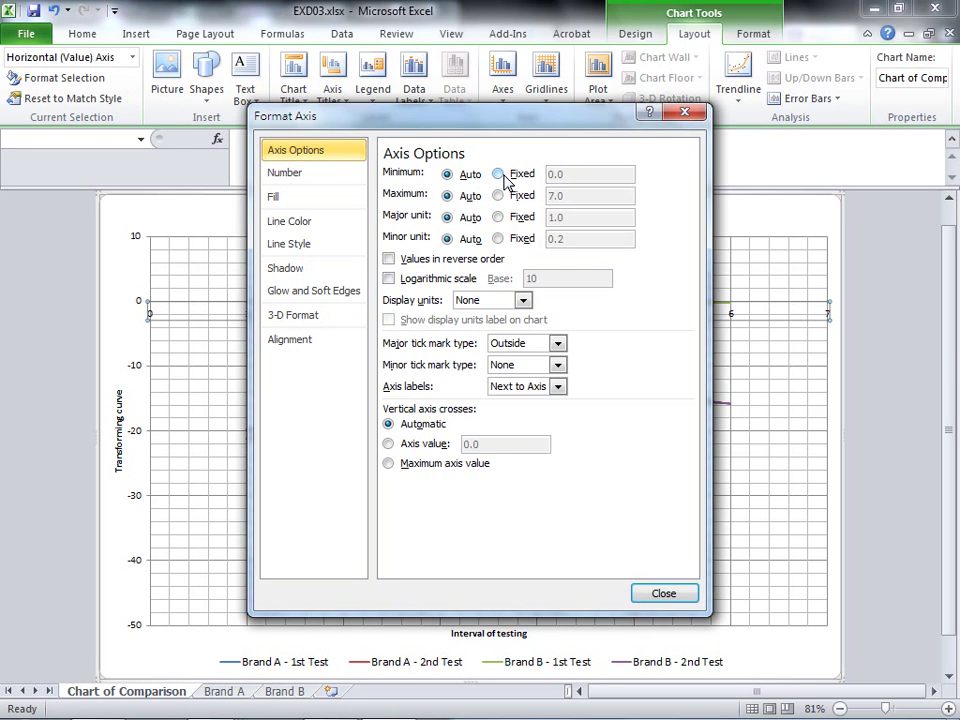
# Fix the horizontal axis minimum at 1 and its maximum at 6, and move the dialog aside
pyautogui.click(499, 174)
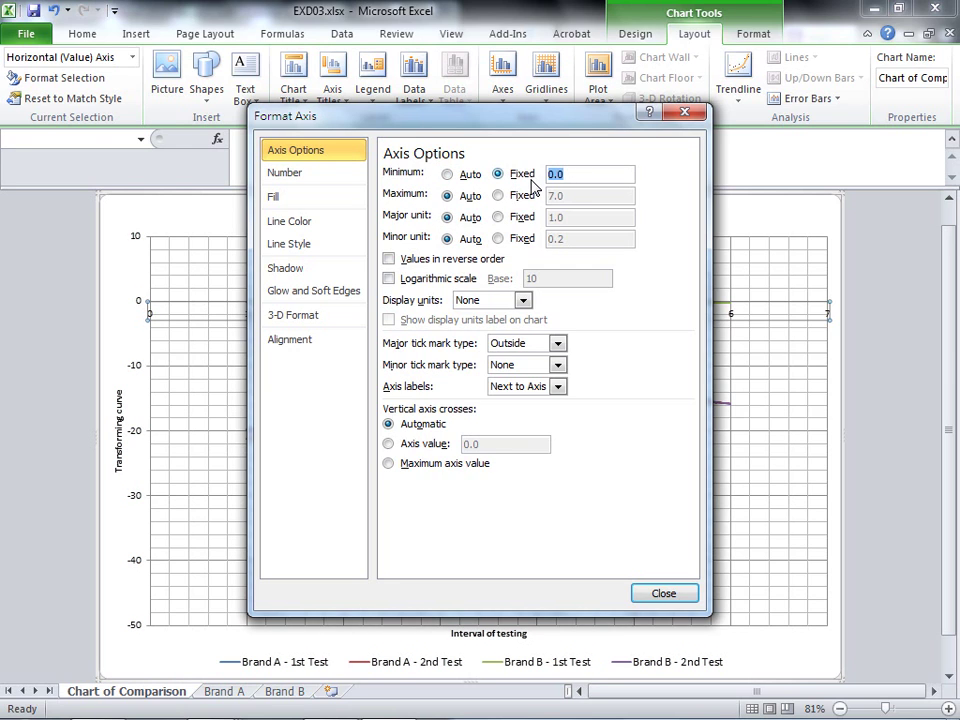
pyautogui.write('1')
pyautogui.click(497, 196)
pyautogui.write('6')
pyautogui.moveTo(505, 116); pyautogui.dragTo(594, 143)
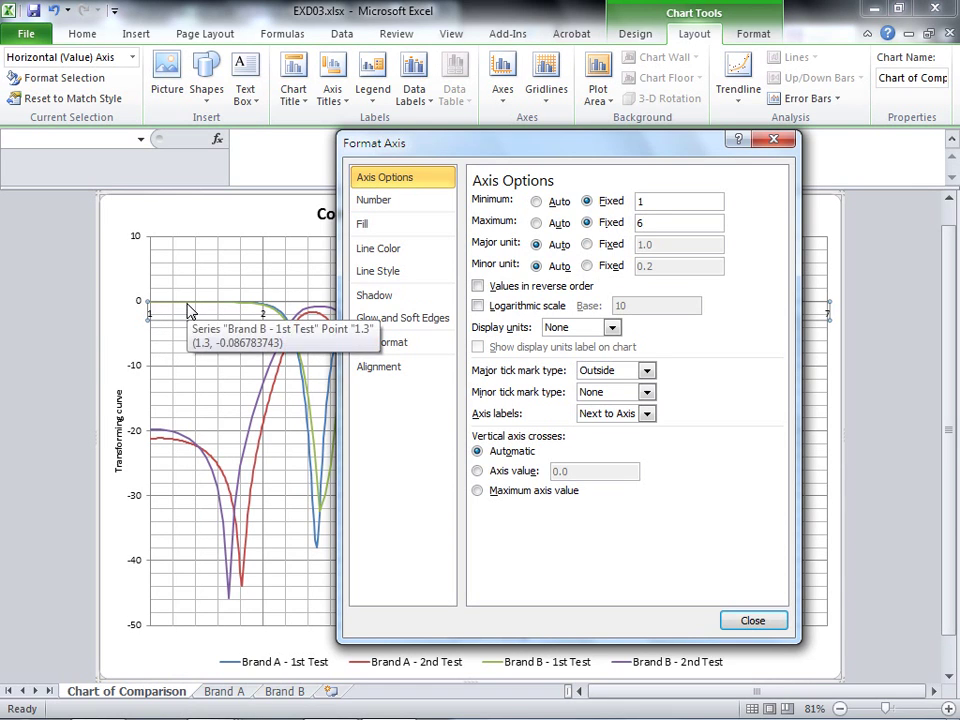
# Set the horizontal axis's major tick mark type to Cross
pyautogui.click(645, 371)
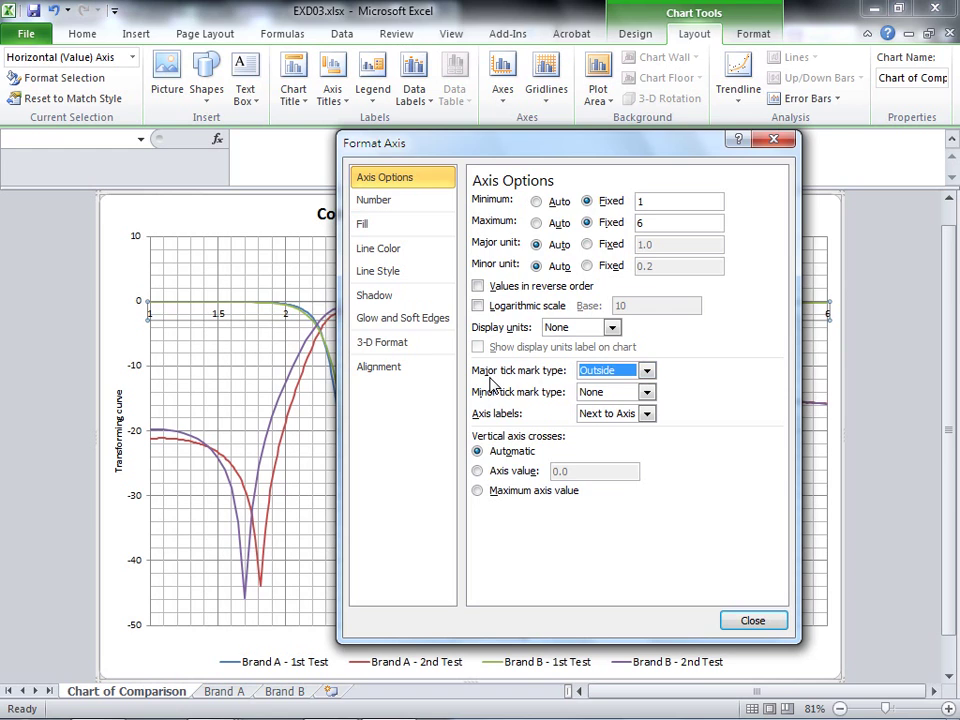
pyautogui.click(646, 371)
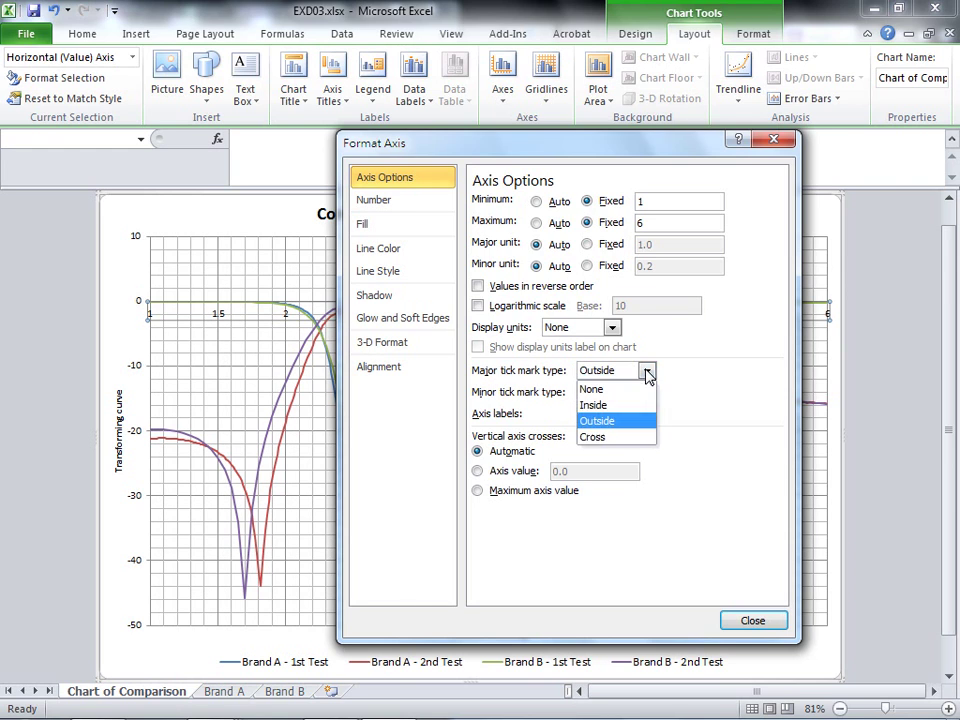
pyautogui.click(604, 439)
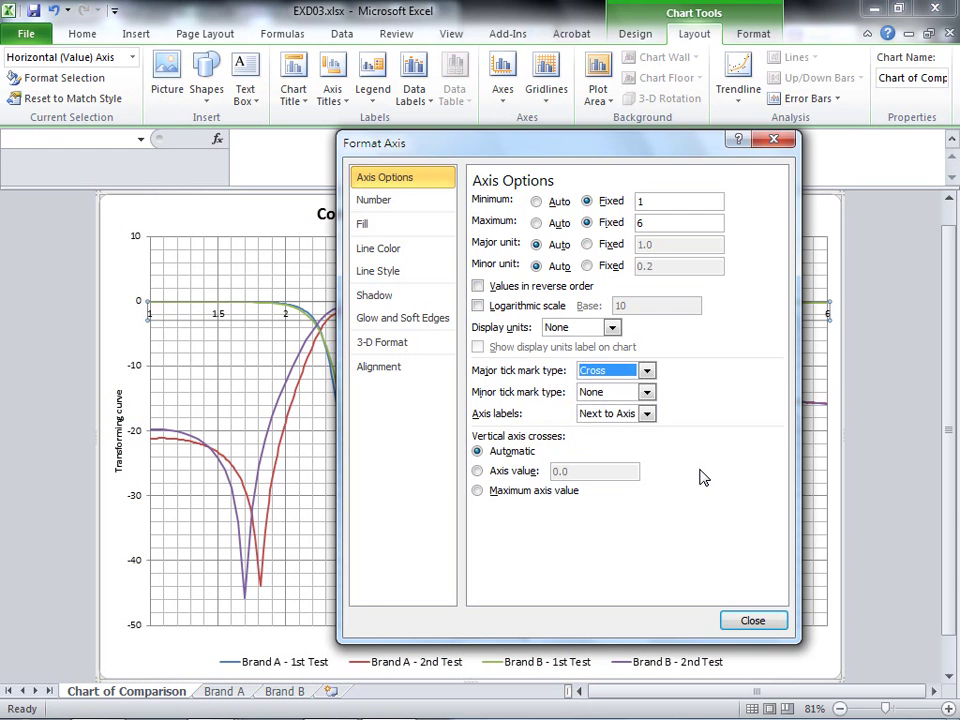
pyautogui.click(478, 491)
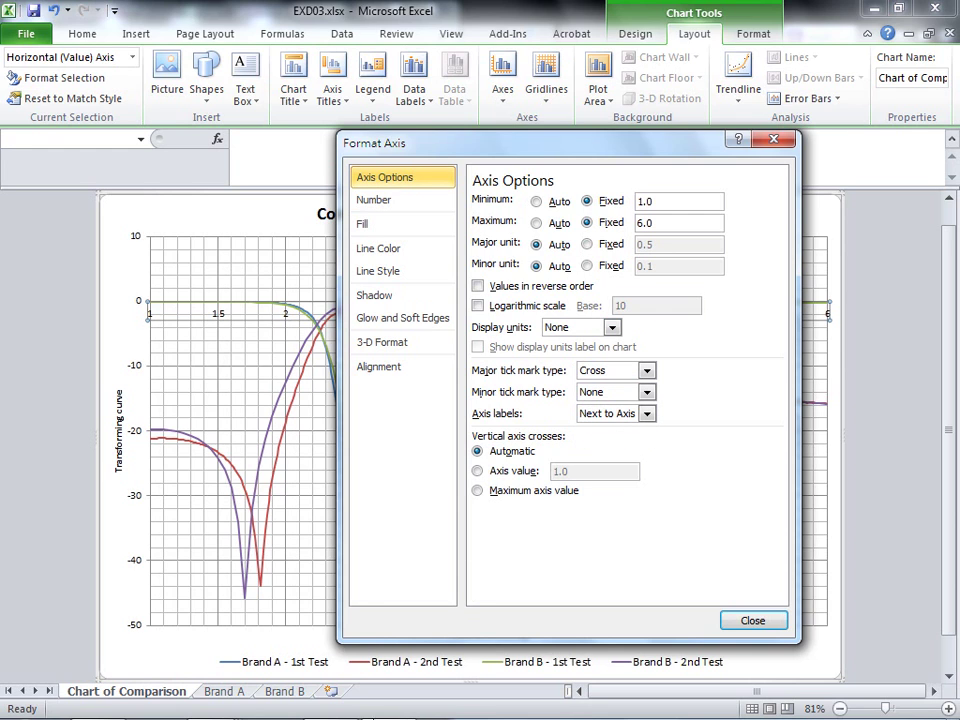
# Check the exercise's borderline requirement and make the horizontal axis line solid in Tan, Background 2, Darker 75%
pyautogui.click(330, 672)
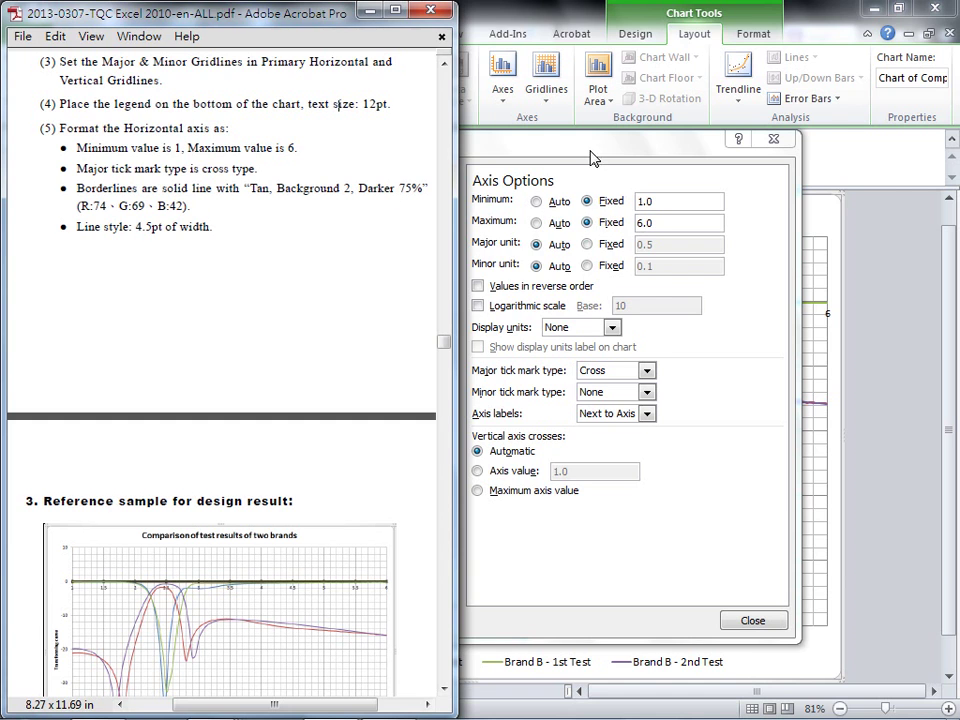
pyautogui.moveTo(591, 148); pyautogui.dragTo(732, 150)
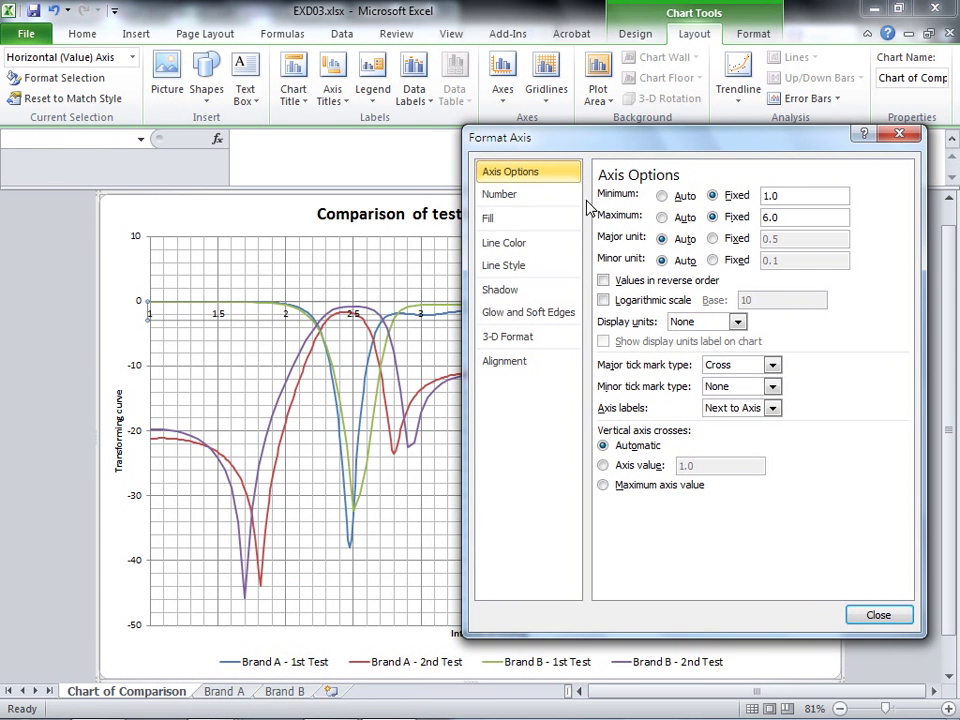
pyautogui.click(502, 245)
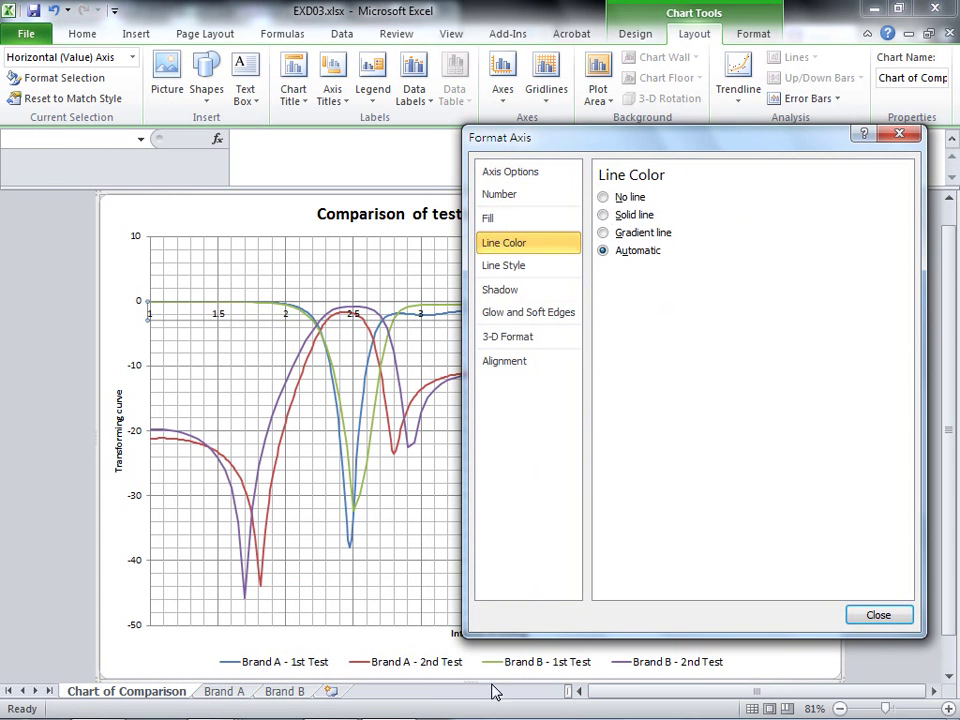
pyautogui.click(331, 703)
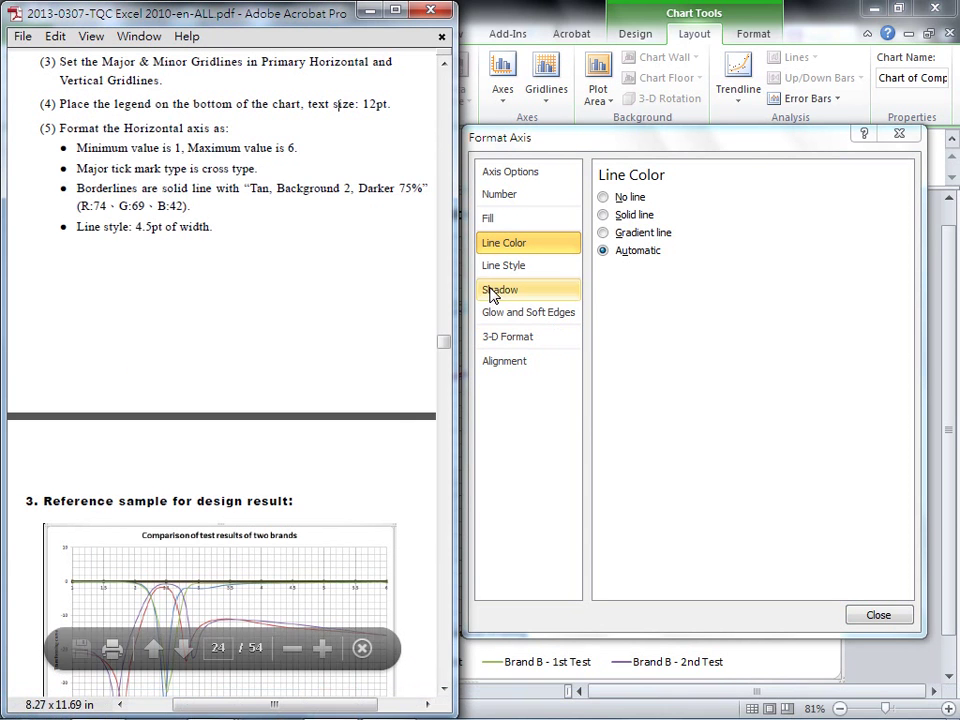
pyautogui.click(604, 216)
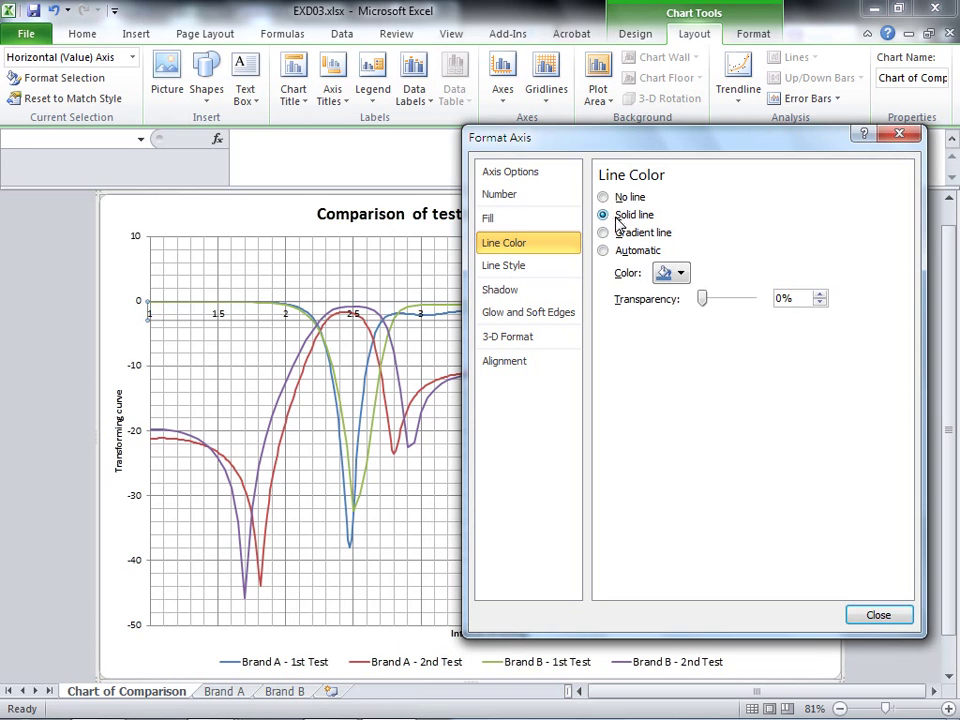
pyautogui.click(680, 275)
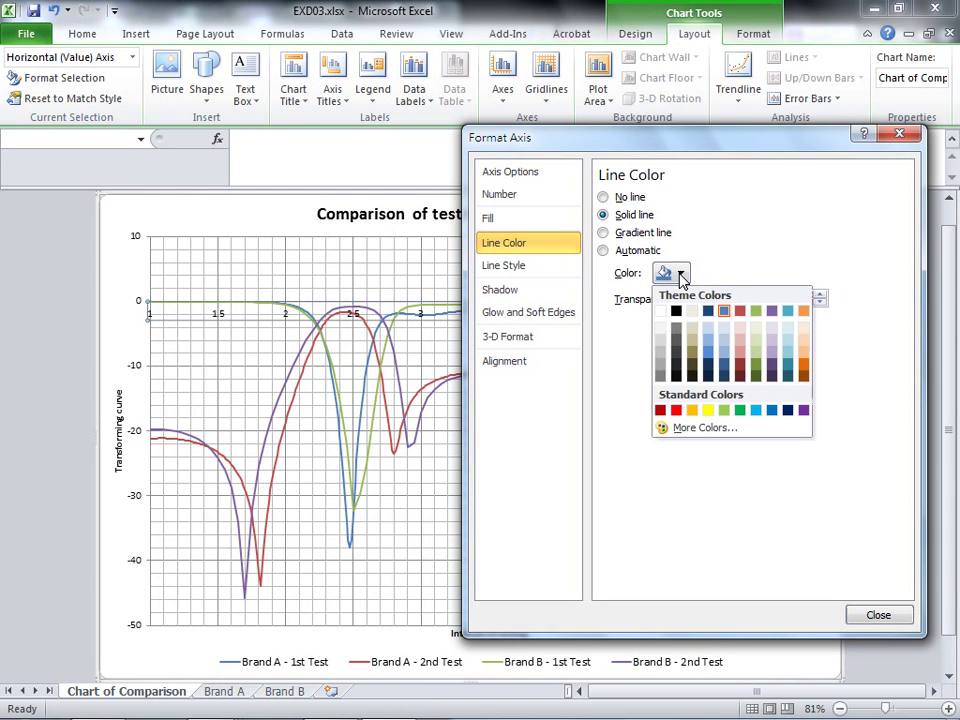
pyautogui.click(693, 370)
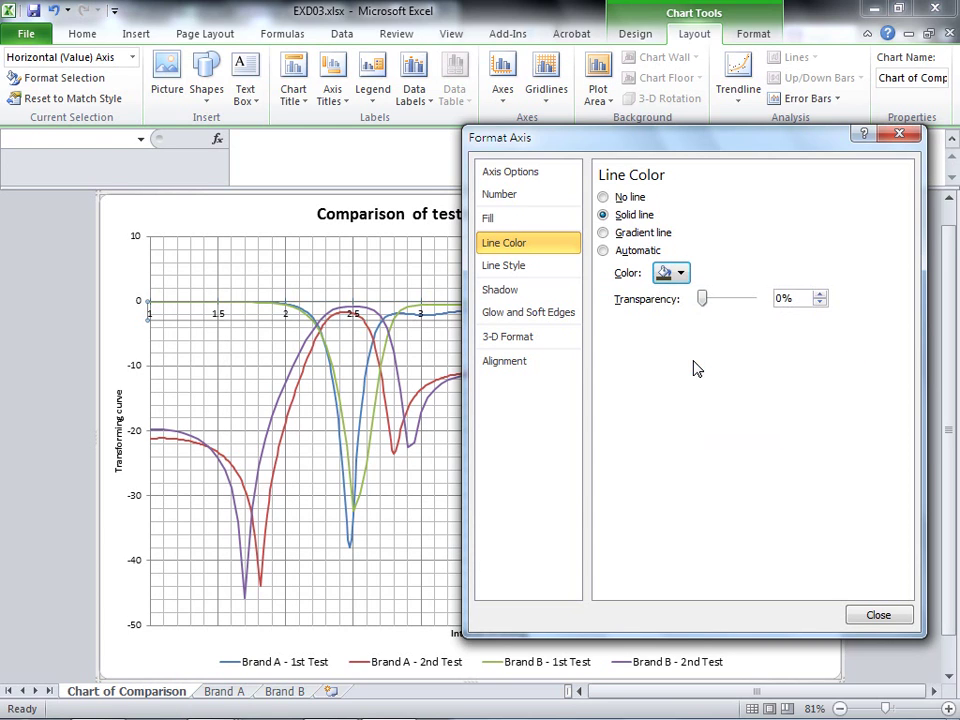
# Check the exercise's line style requirement, set the horizontal axis line width to 4.5 pt, and close the axis formatting dialog
pyautogui.hotkey('alt', 'Tab')
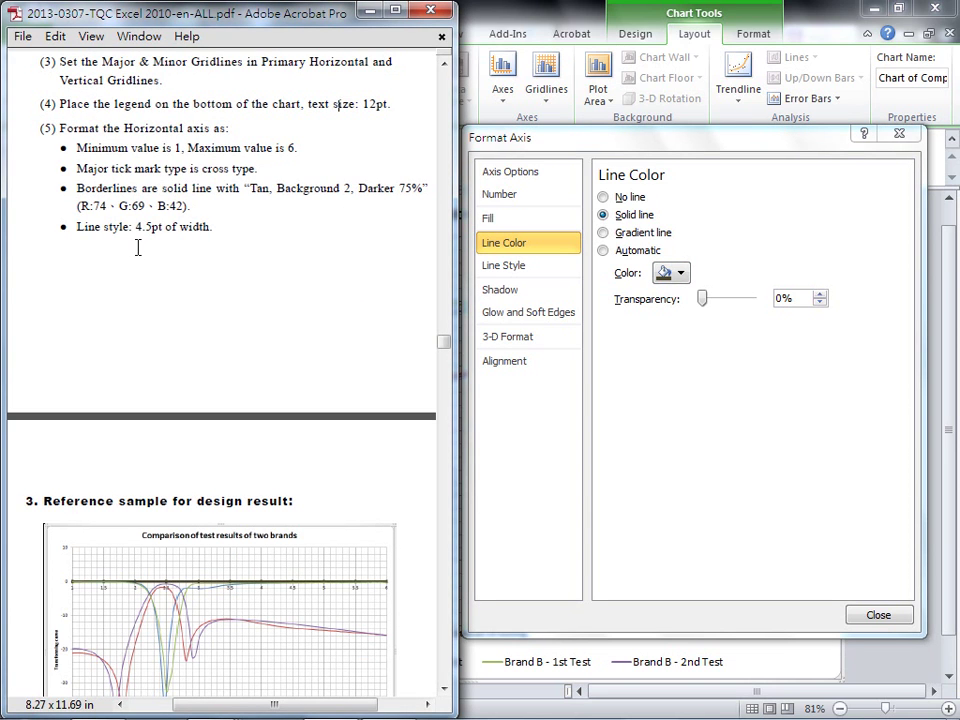
pyautogui.click(514, 268)
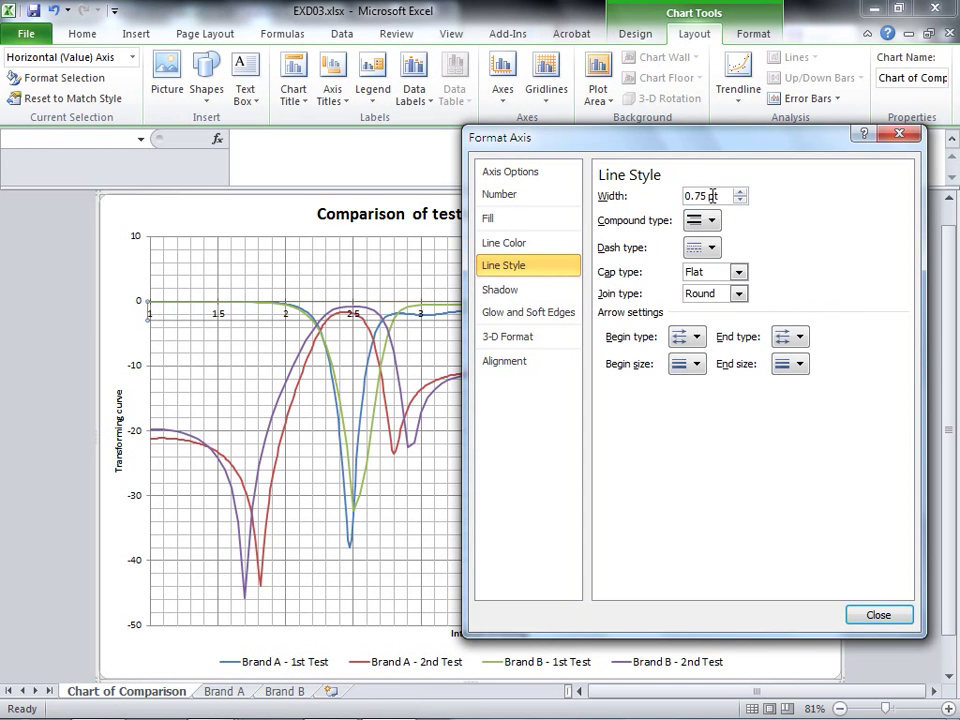
pyautogui.doubleClick(706, 196)
pyautogui.click(715, 196)
pyautogui.doubleClick(708, 195)
pyautogui.write('4.')
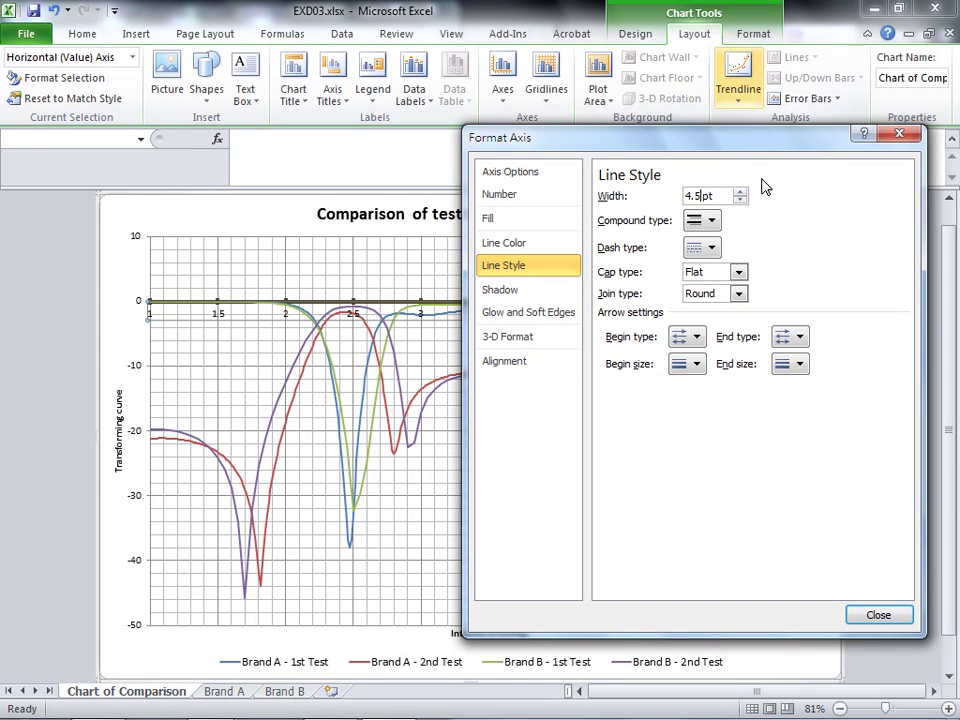
pyautogui.click(874, 616)
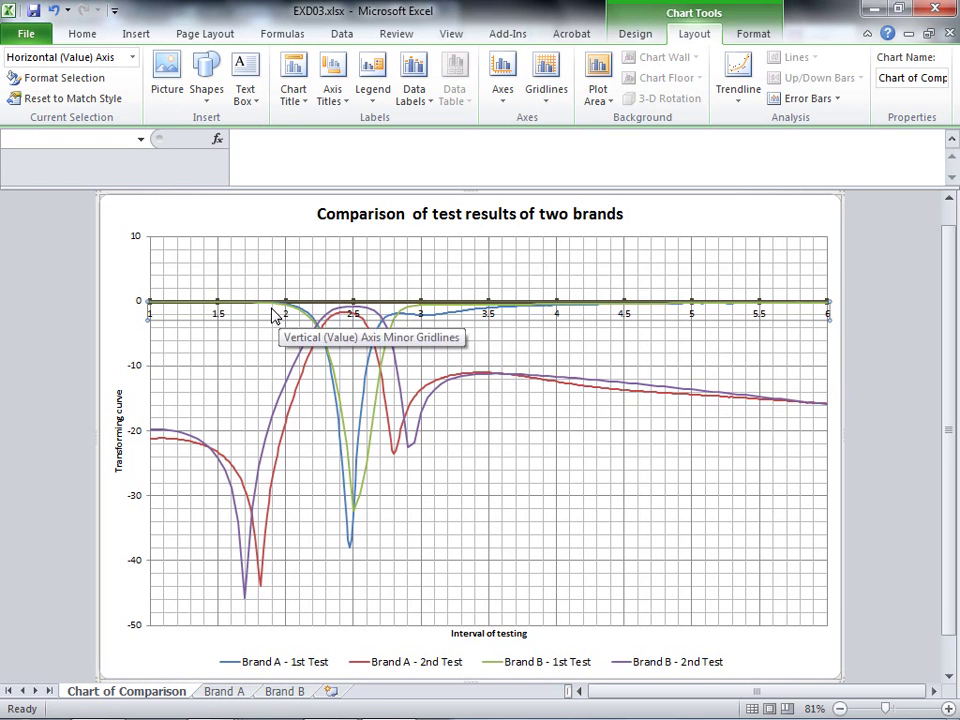
pyautogui.moveTo(667, 312)
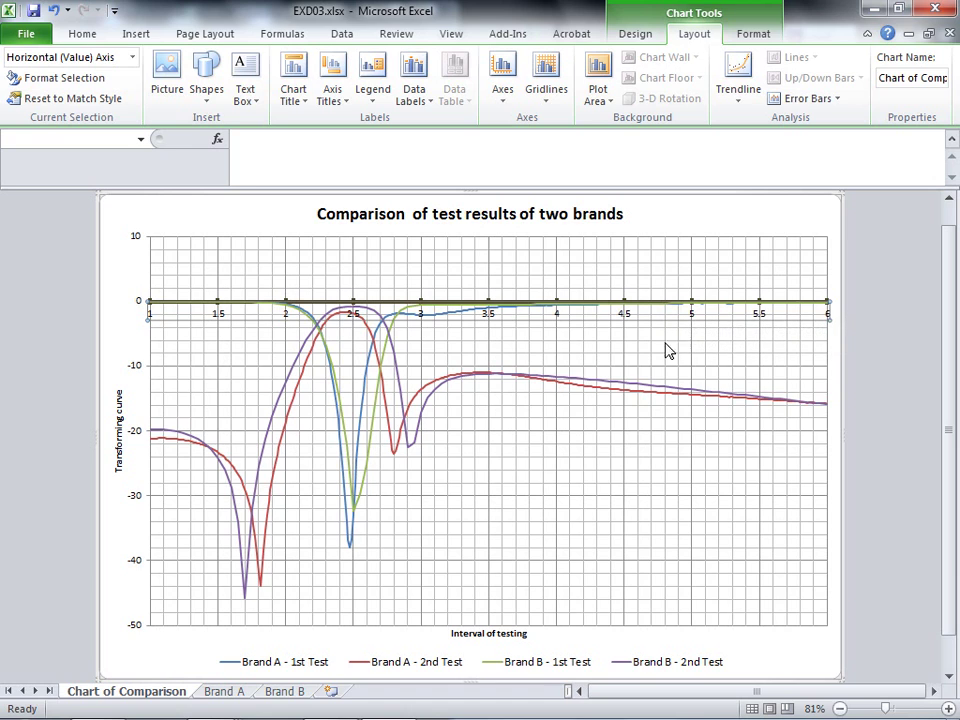